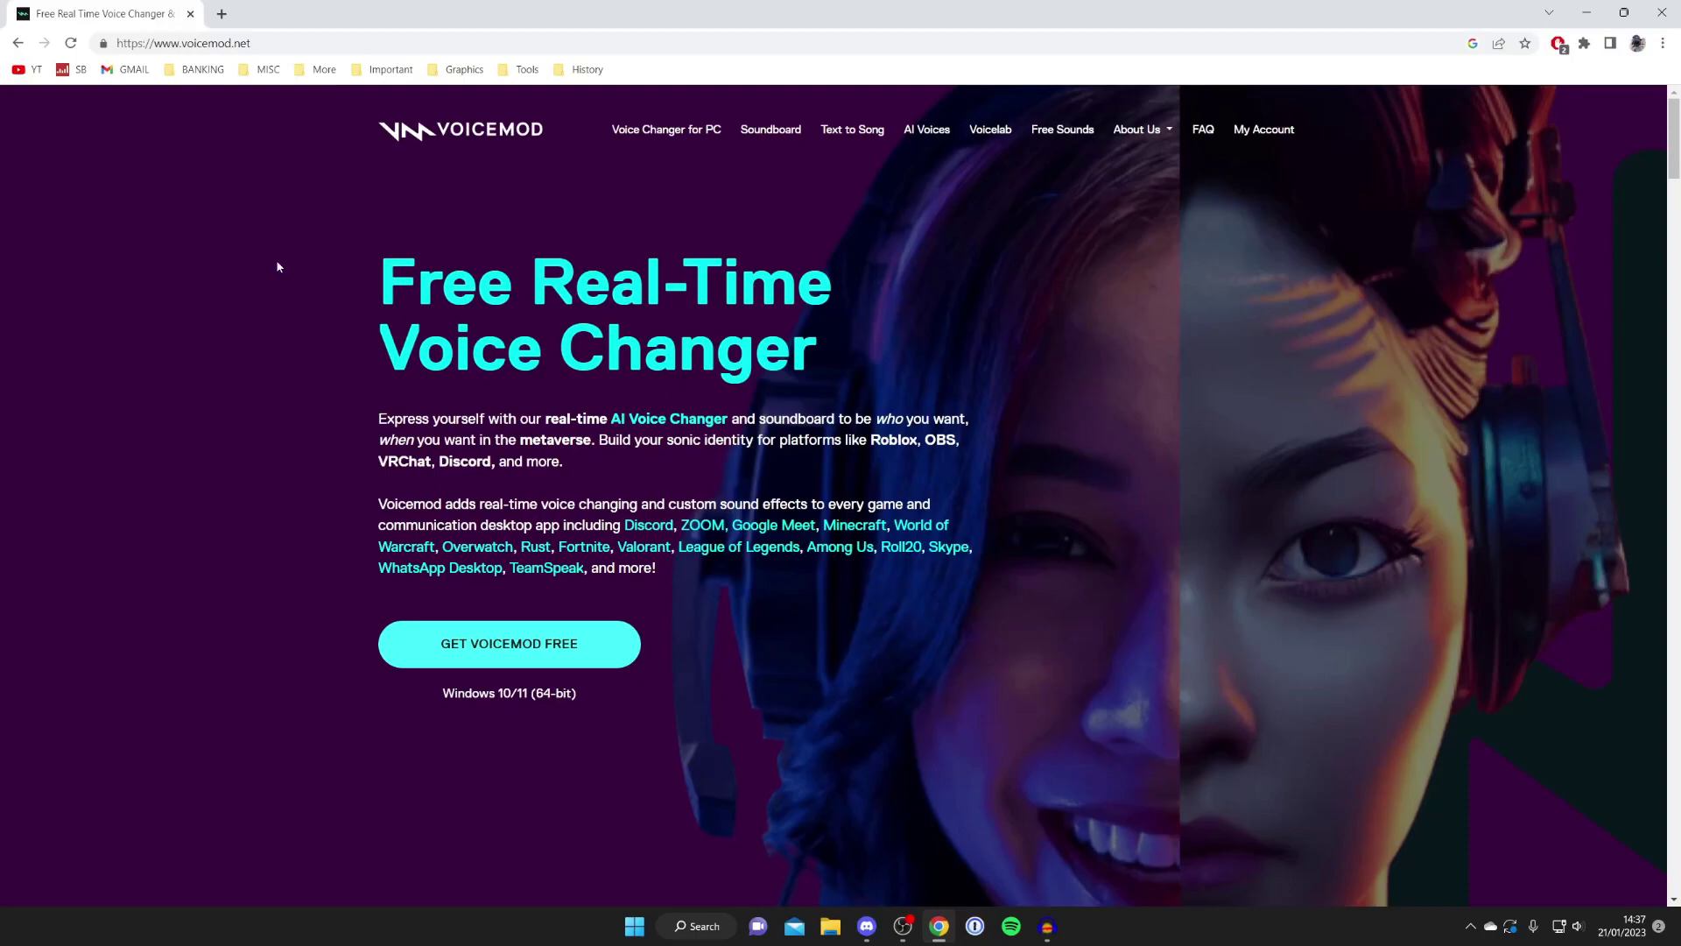
Step: Download the free Voicemod installer from its website, launch it with a clear desktop, and accept English as the setup language
{"action": "left_click", "coordinate": [528, 636]}
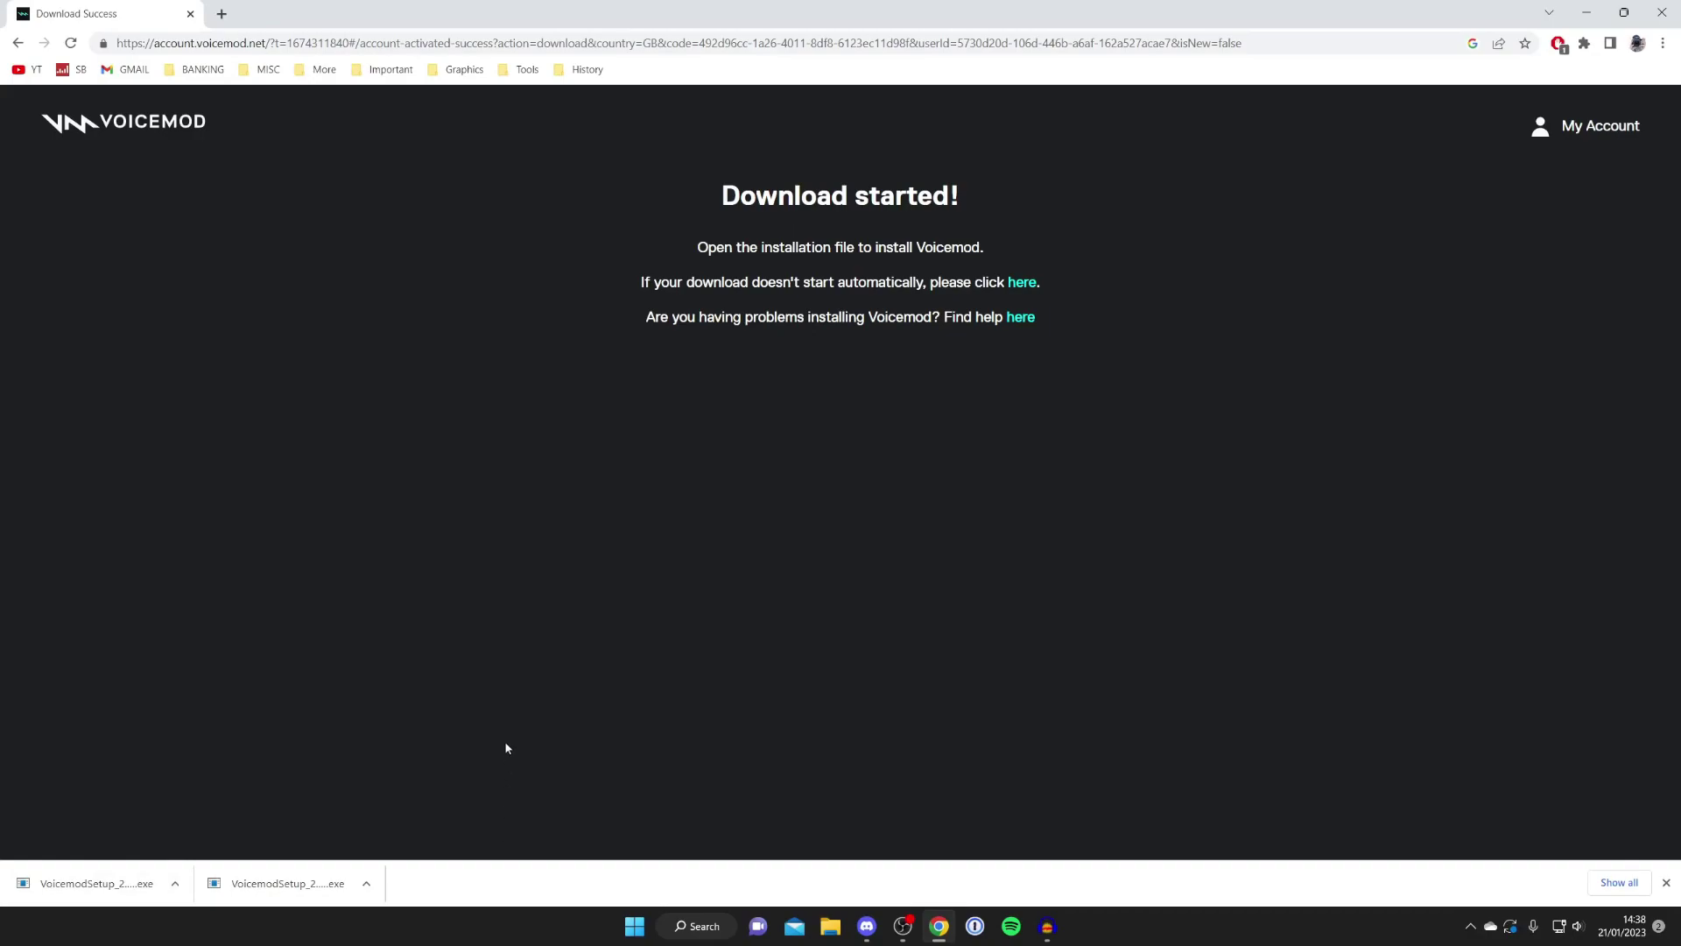
{"action": "left_click", "coordinate": [98, 885]}
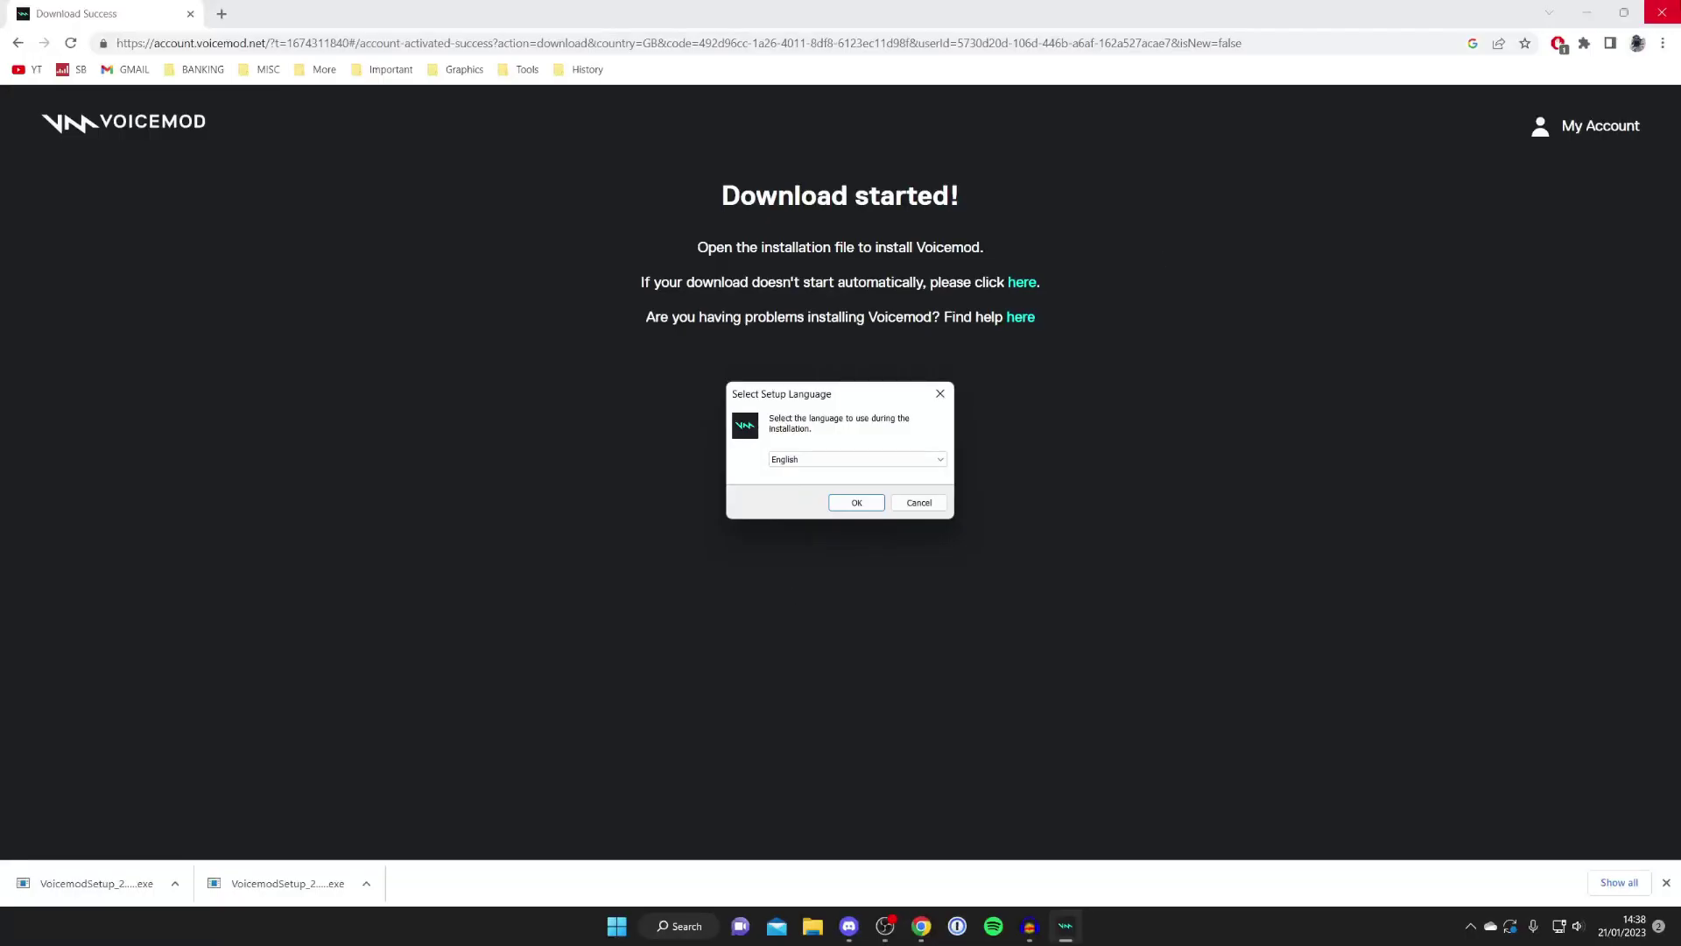
{"action": "left_click", "coordinate": [1663, 7]}
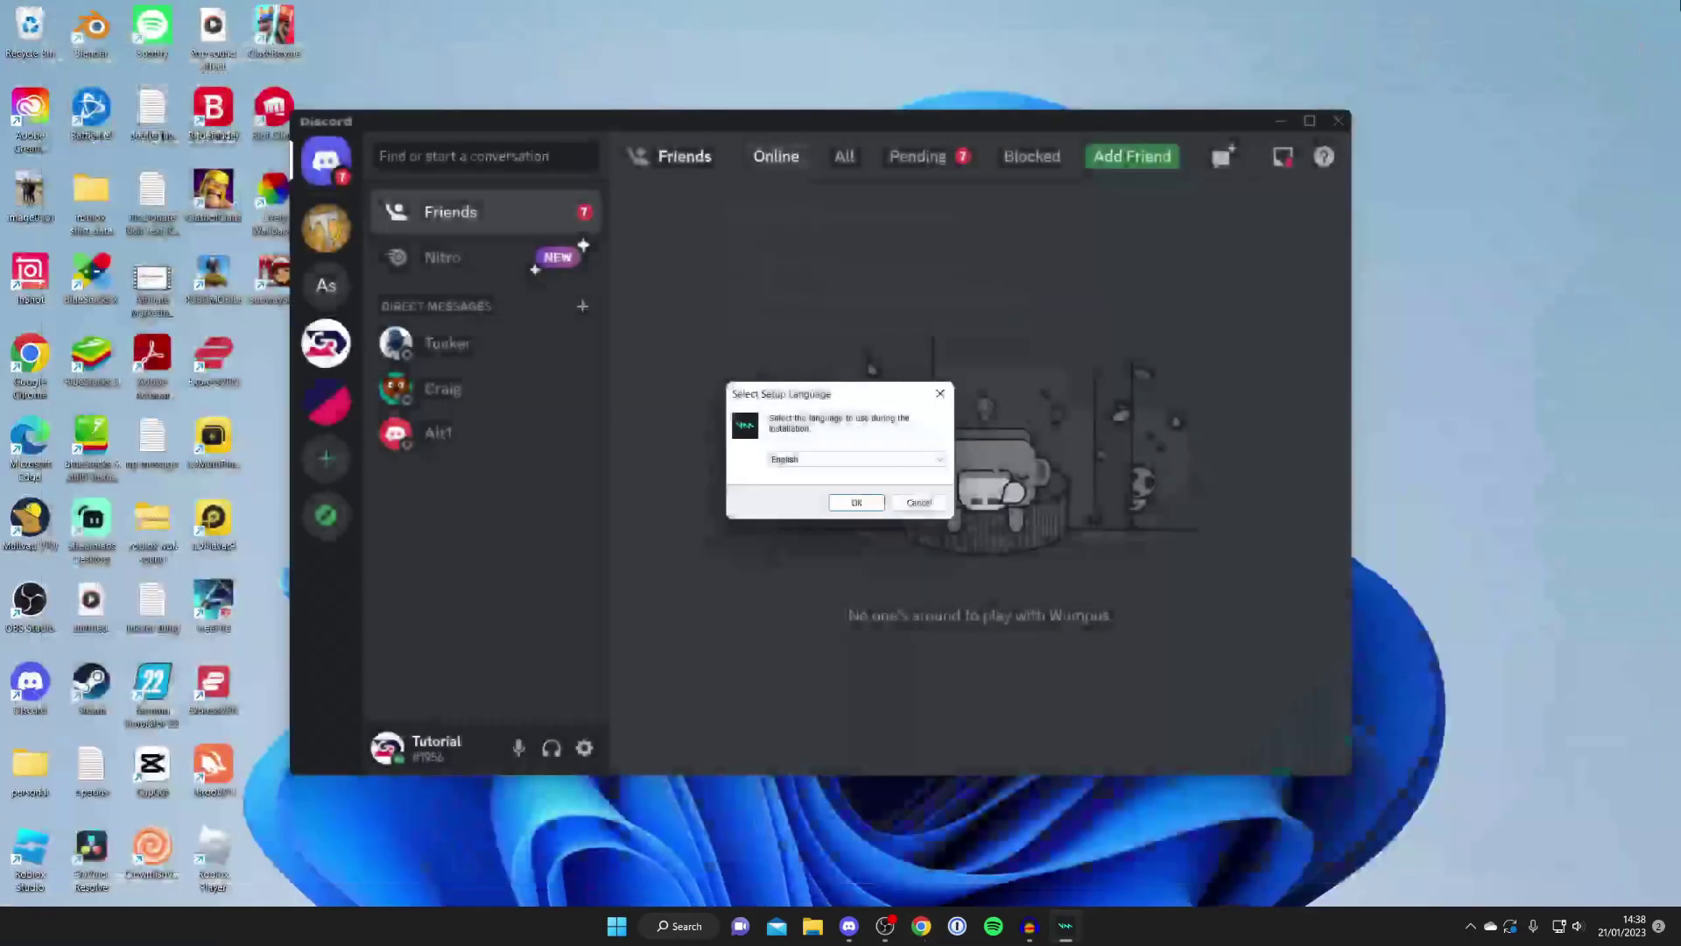
{"action": "left_click", "coordinate": [1280, 120]}
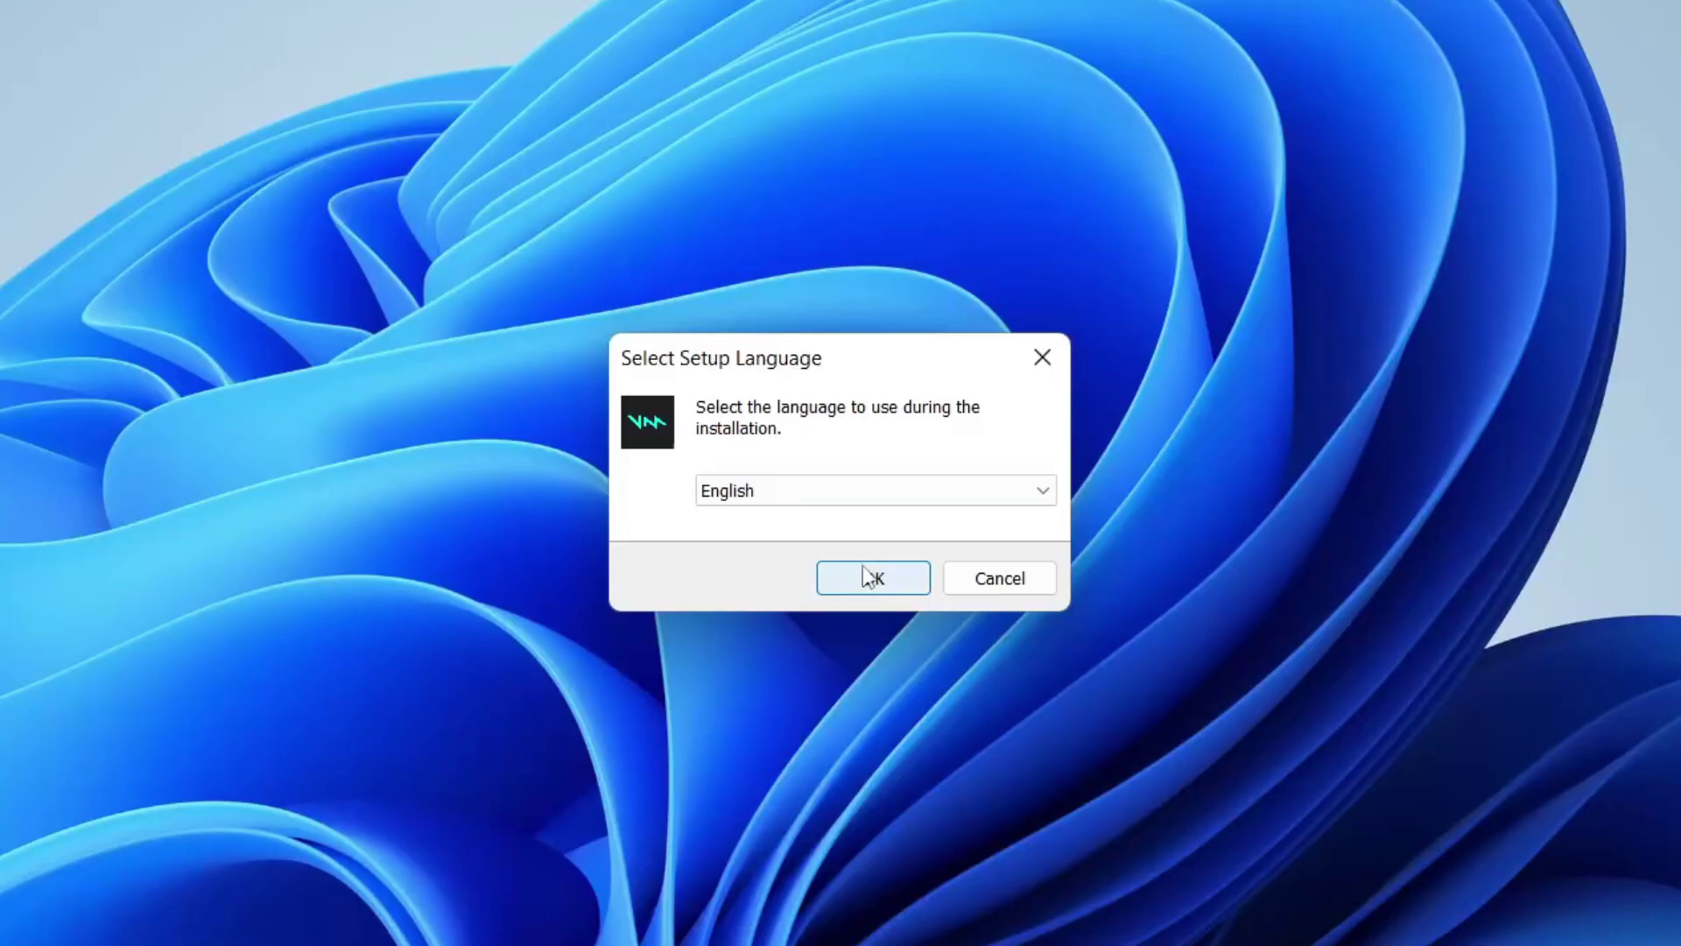
{"action": "left_click", "coordinate": [856, 502]}
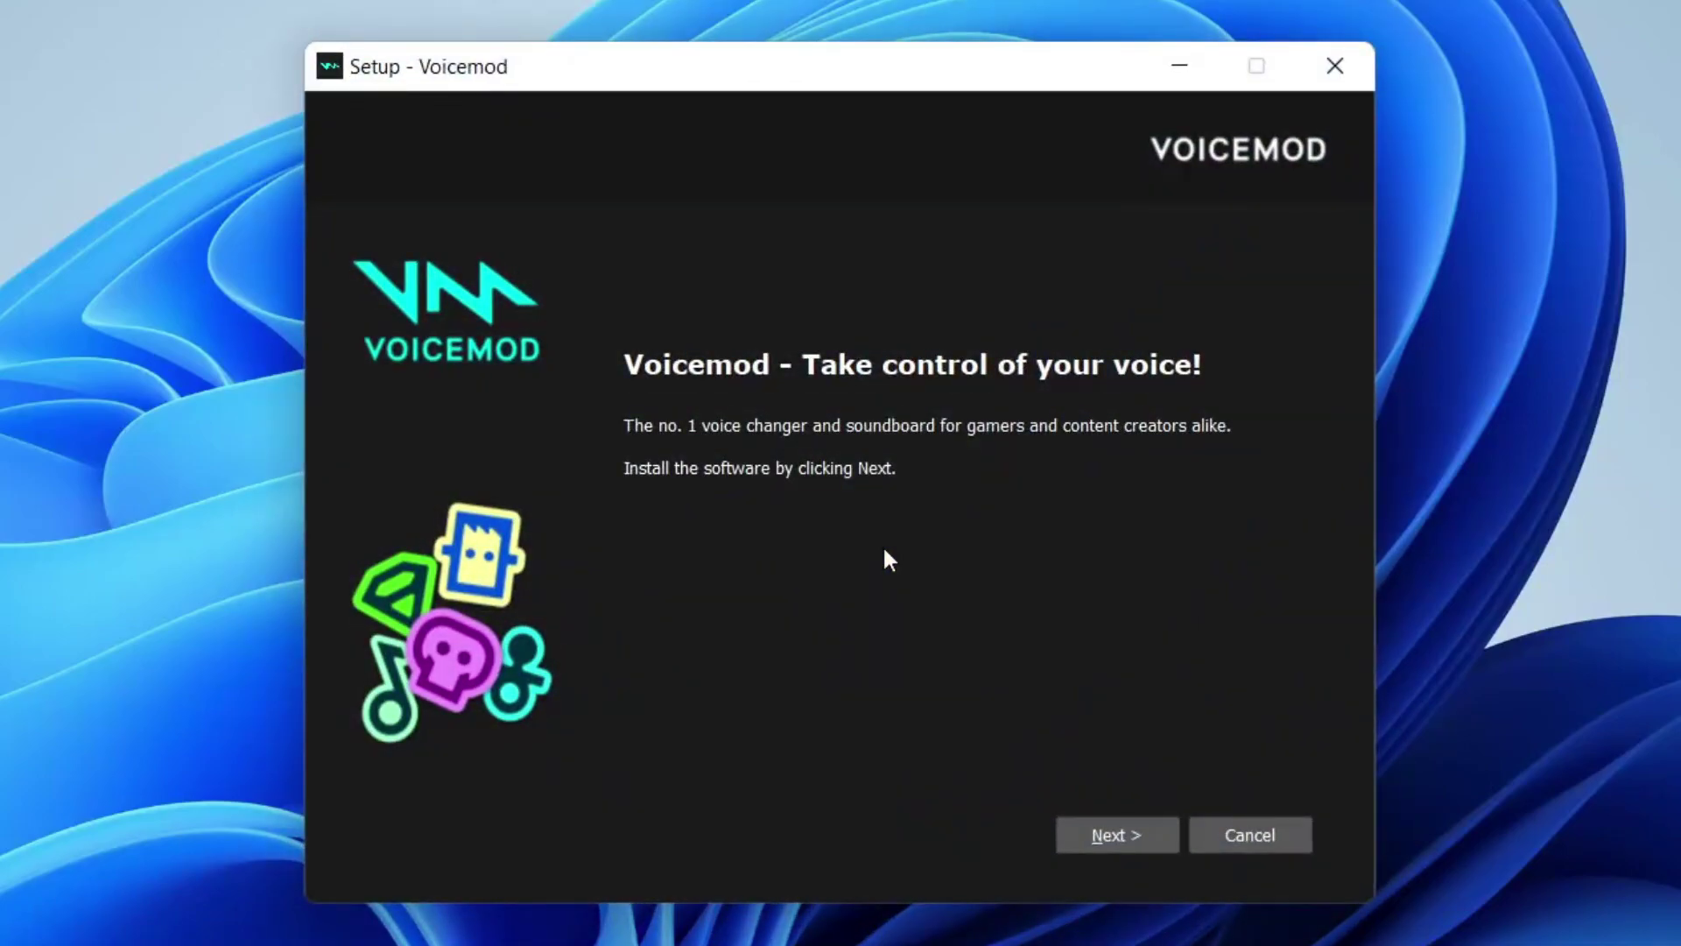
Step: Install Voicemod by accepting the license agreement, keeping the default folder and both shortcuts, and finish setup with Voicemod launching
{"action": "left_click", "coordinate": [1108, 835]}
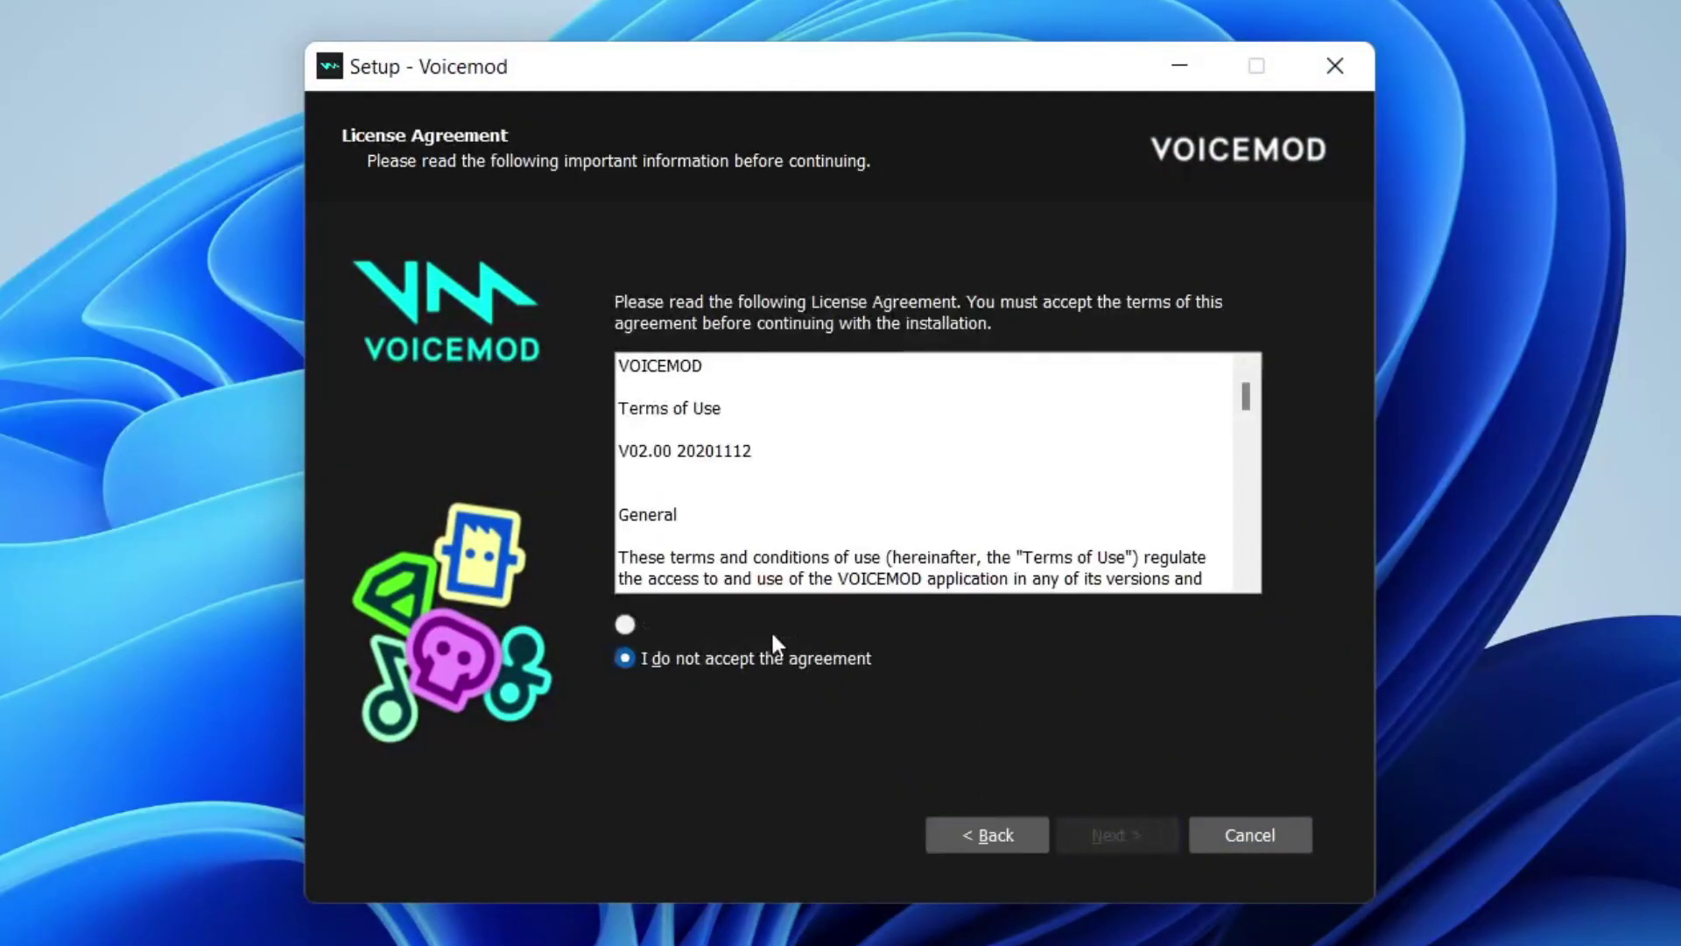
{"action": "left_click", "coordinate": [749, 621]}
{"action": "left_click", "coordinate": [1112, 835]}
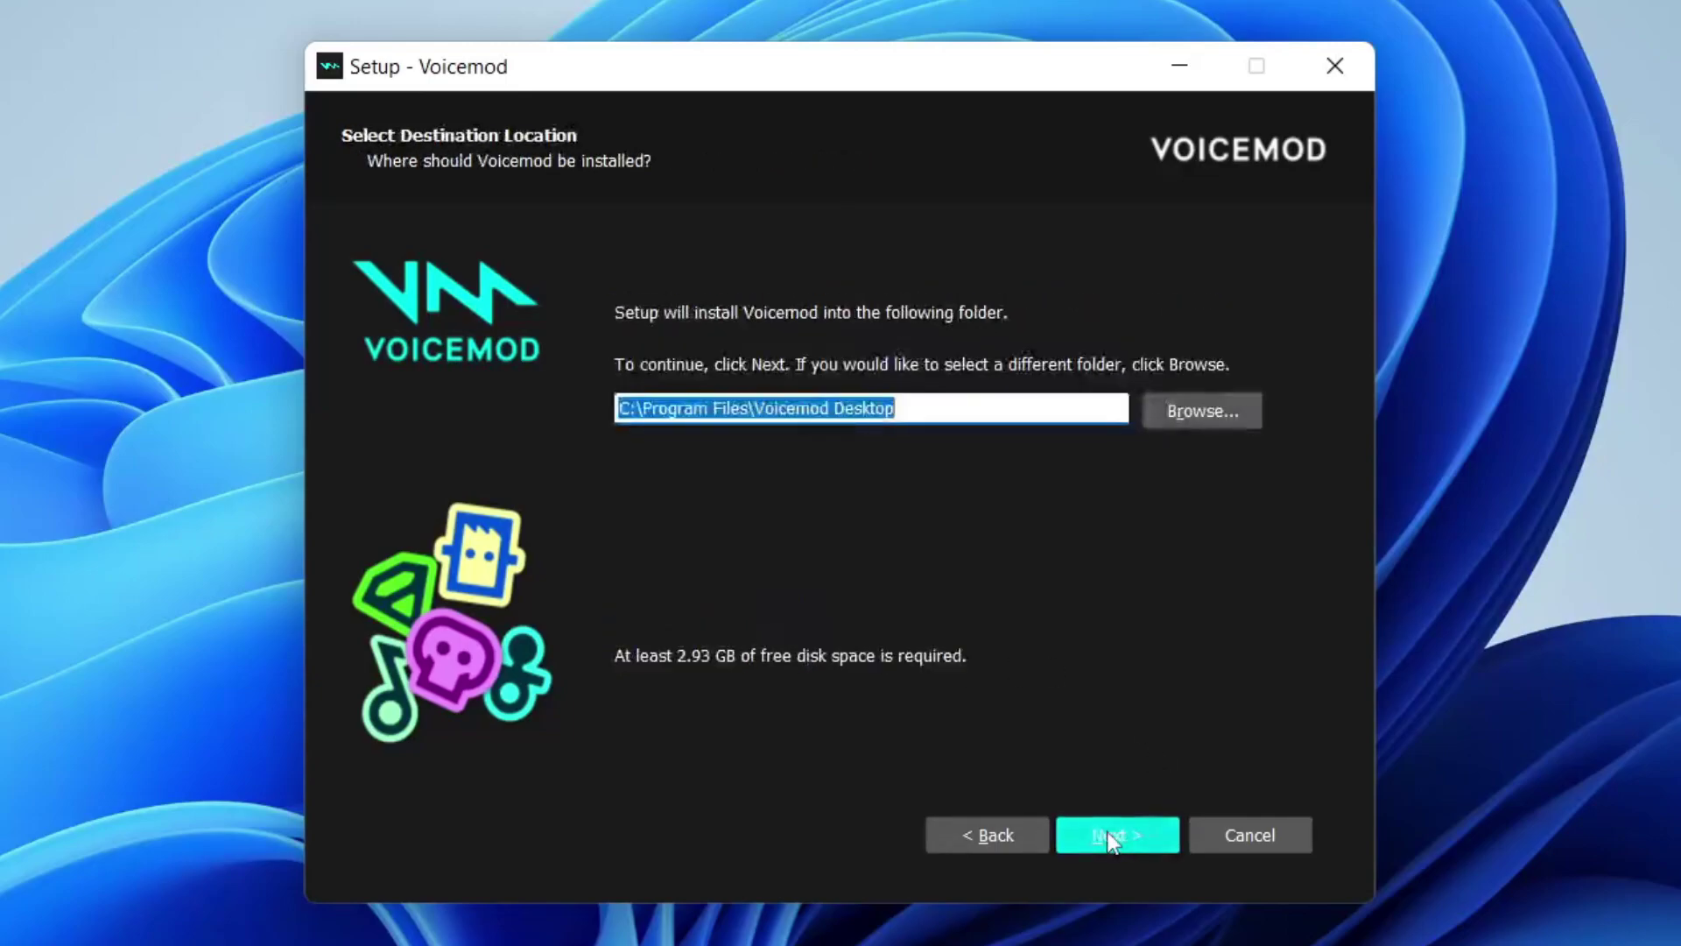
{"action": "left_click", "coordinate": [1127, 842]}
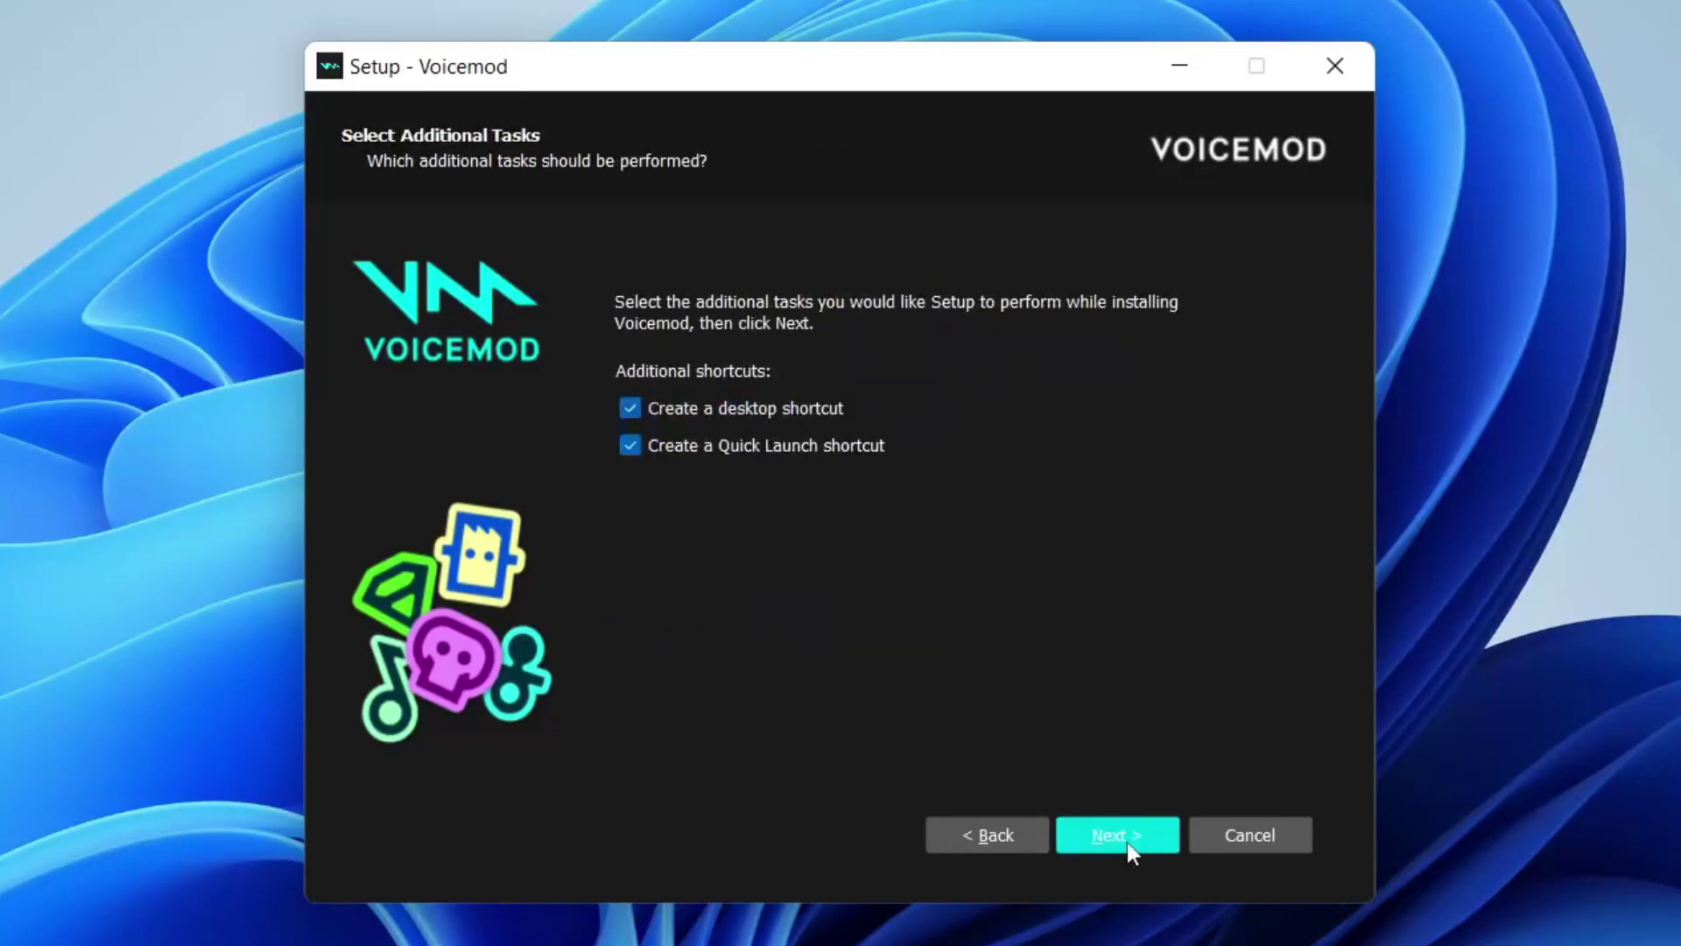
{"action": "left_click", "coordinate": [1132, 842]}
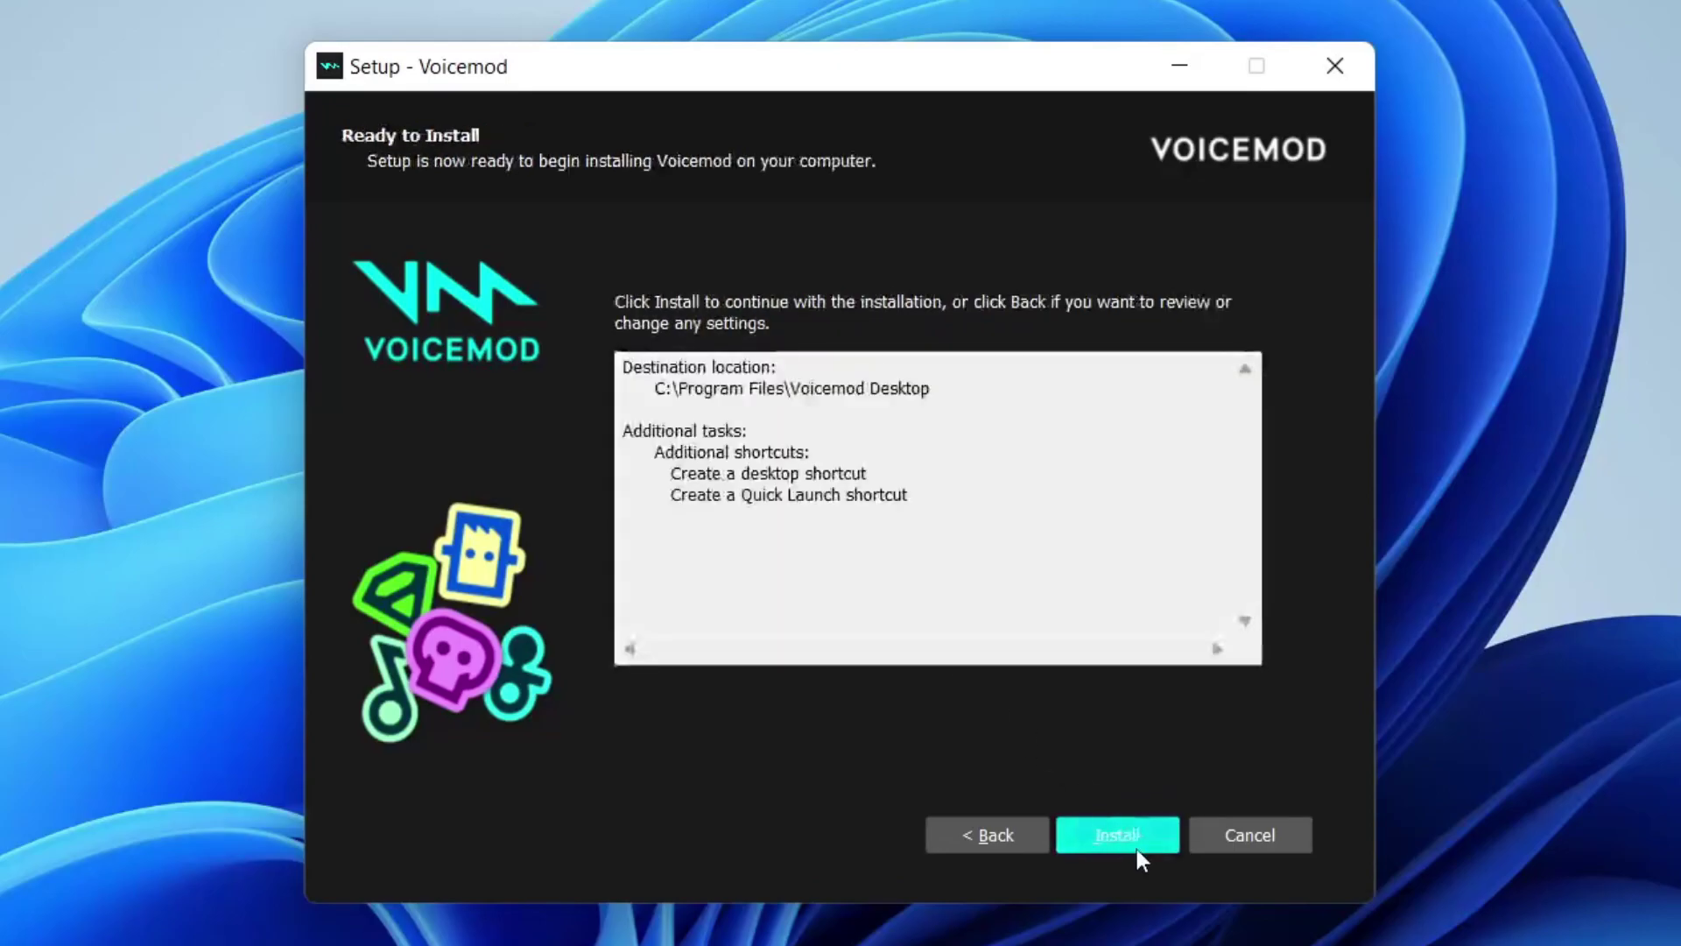
{"action": "left_click", "coordinate": [1108, 840]}
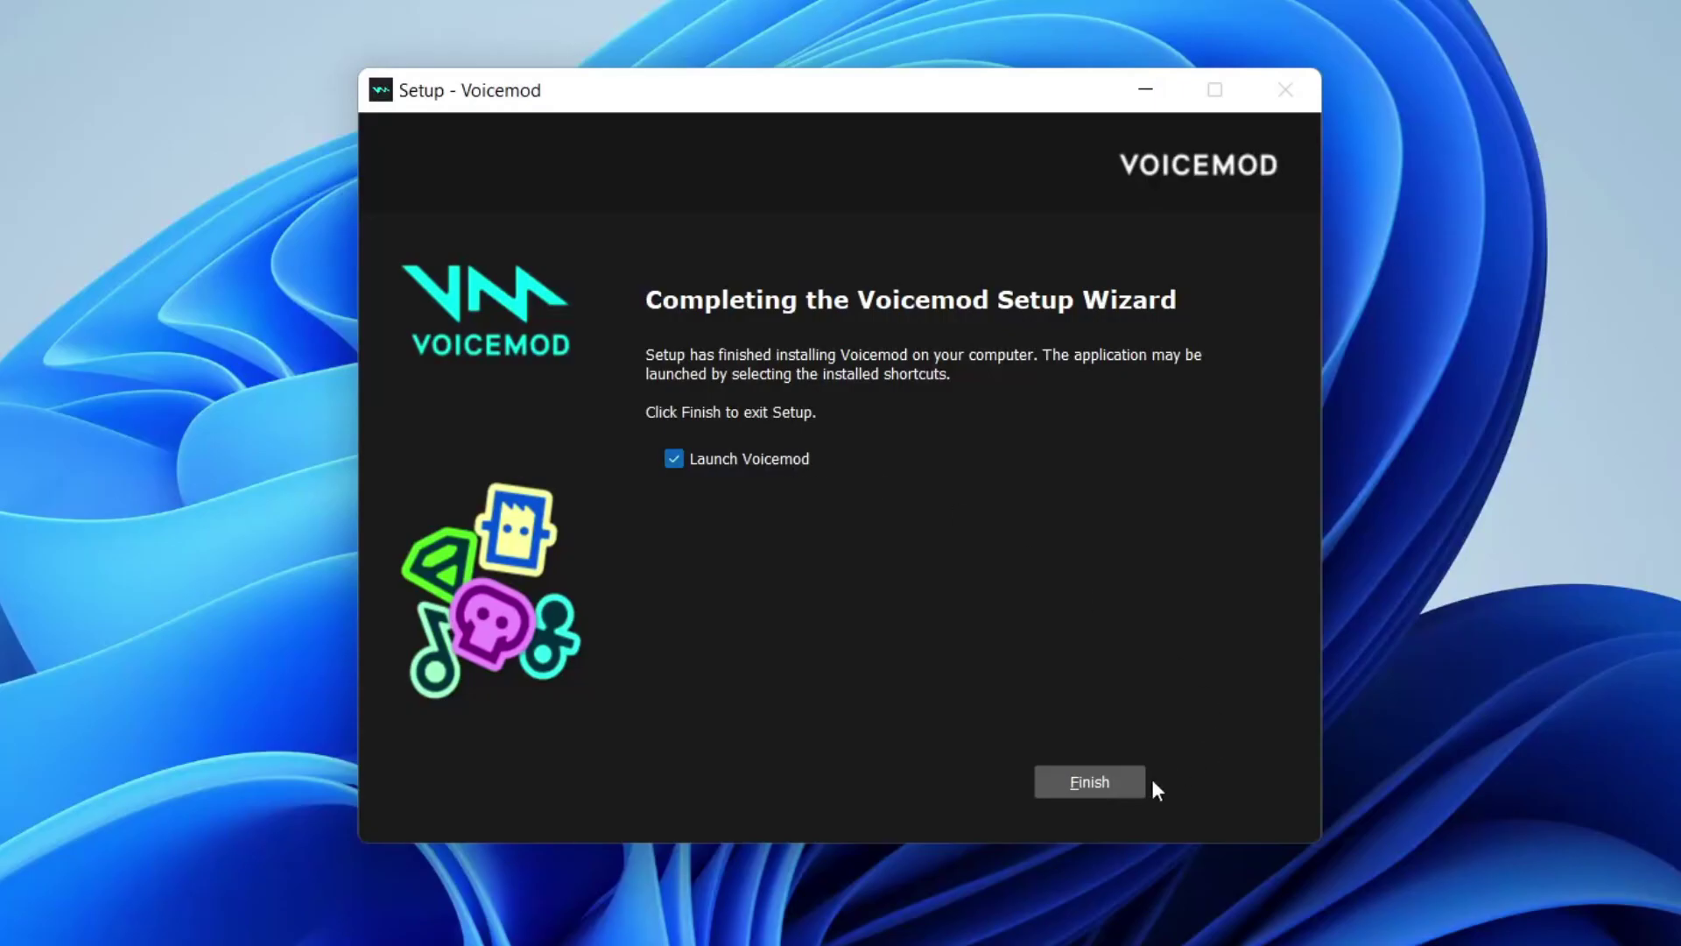
{"action": "left_click", "coordinate": [1095, 781]}
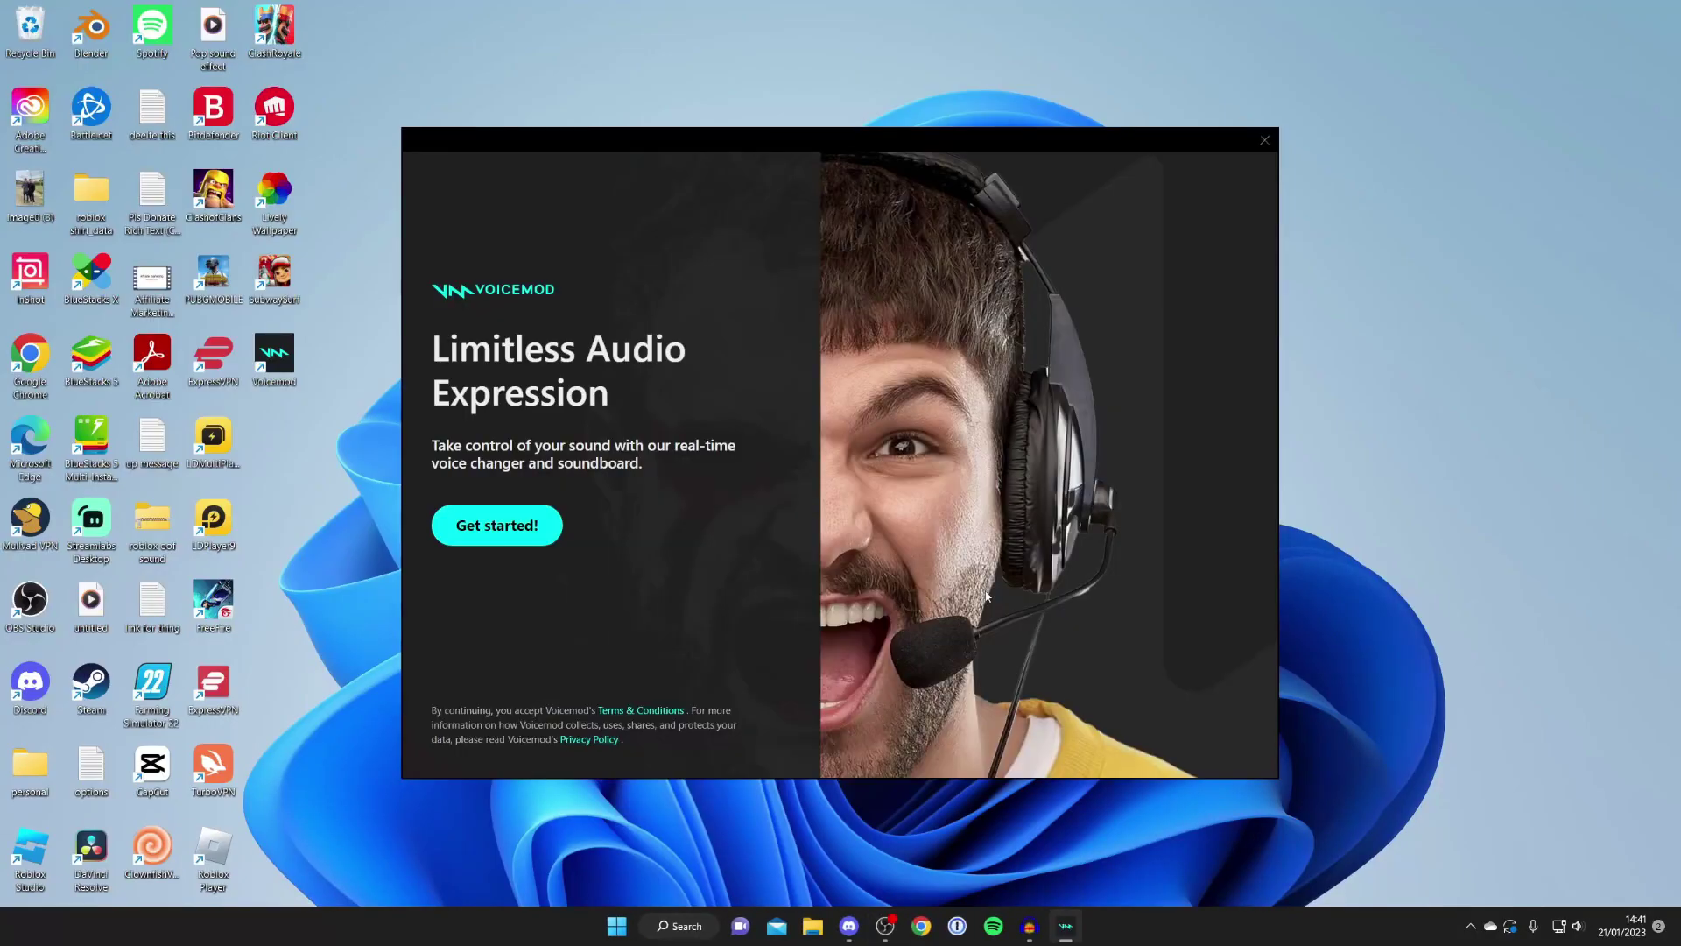
Step: Start Voicemod's initial setup with Microphone (USB PnP Sound Device) as the microphone and Speakers (Realtek(R) Audio) as the speaker
{"action": "left_click", "coordinate": [521, 526]}
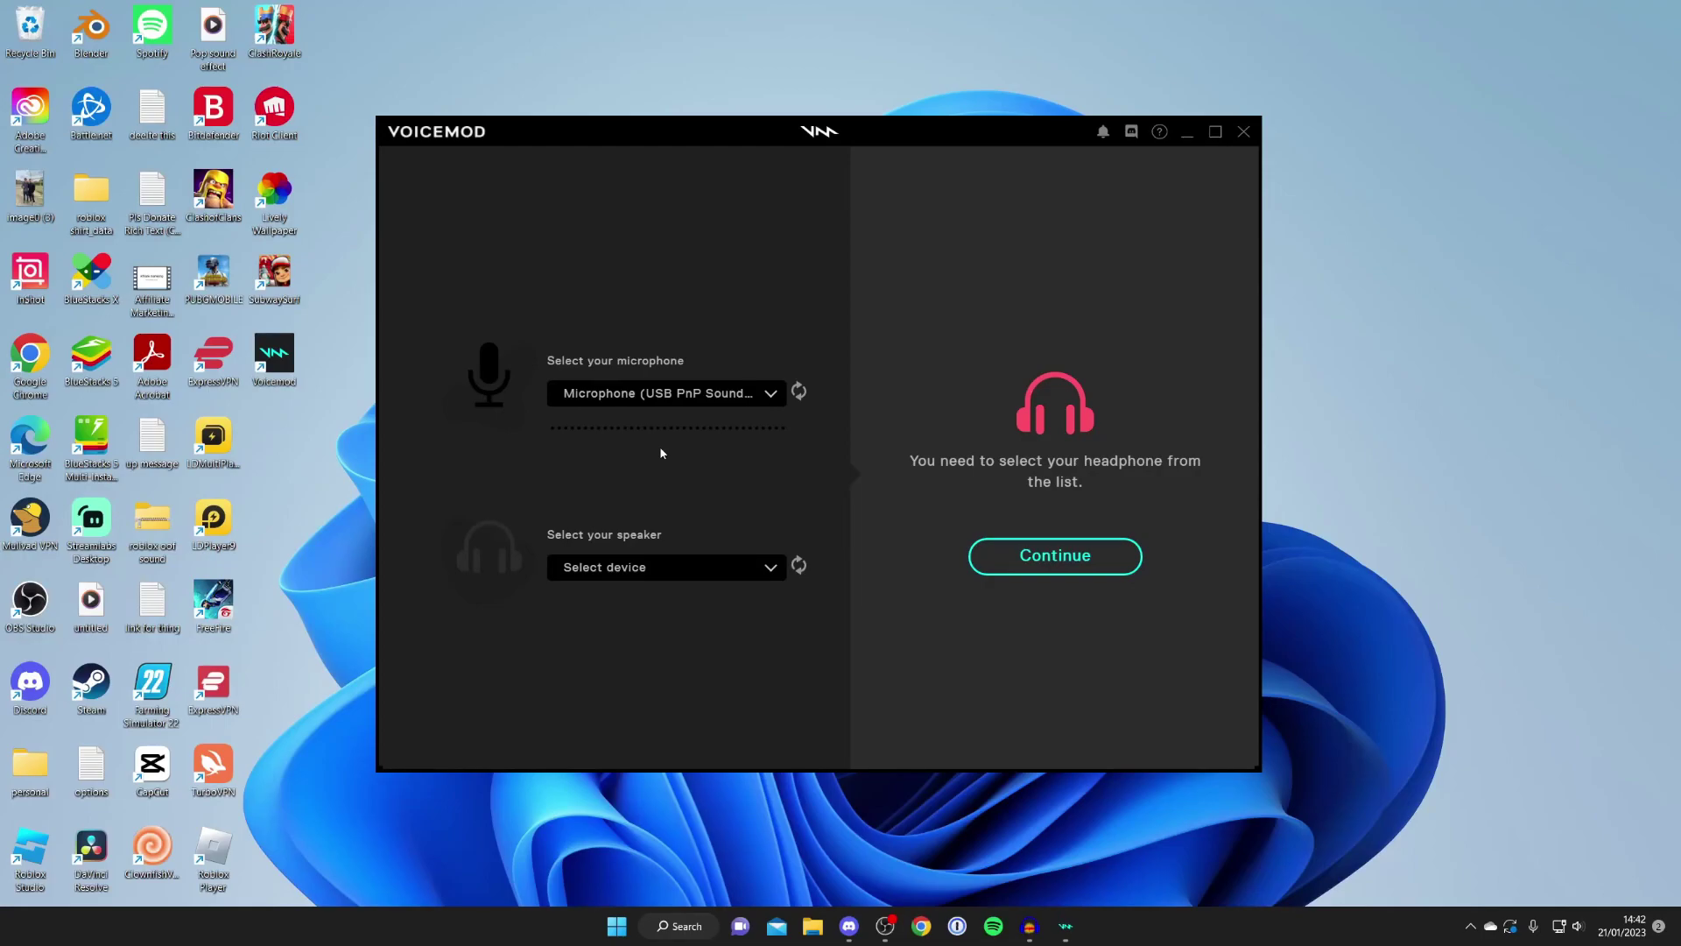
{"action": "left_click", "coordinate": [663, 396]}
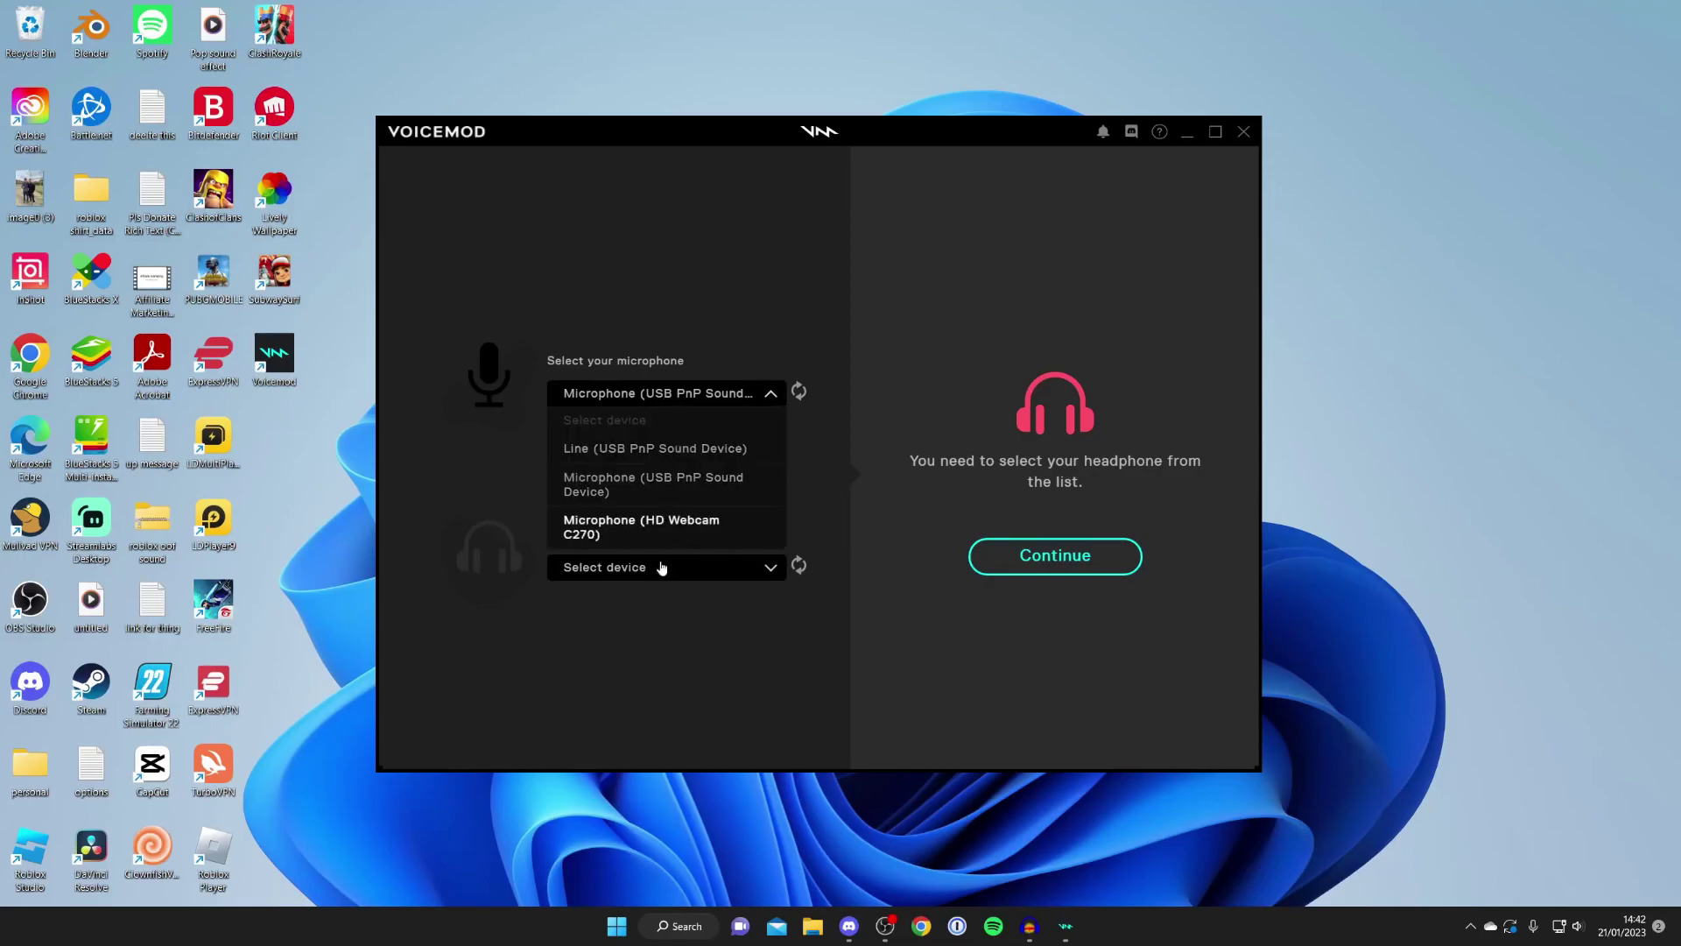
{"action": "left_click", "coordinate": [656, 486]}
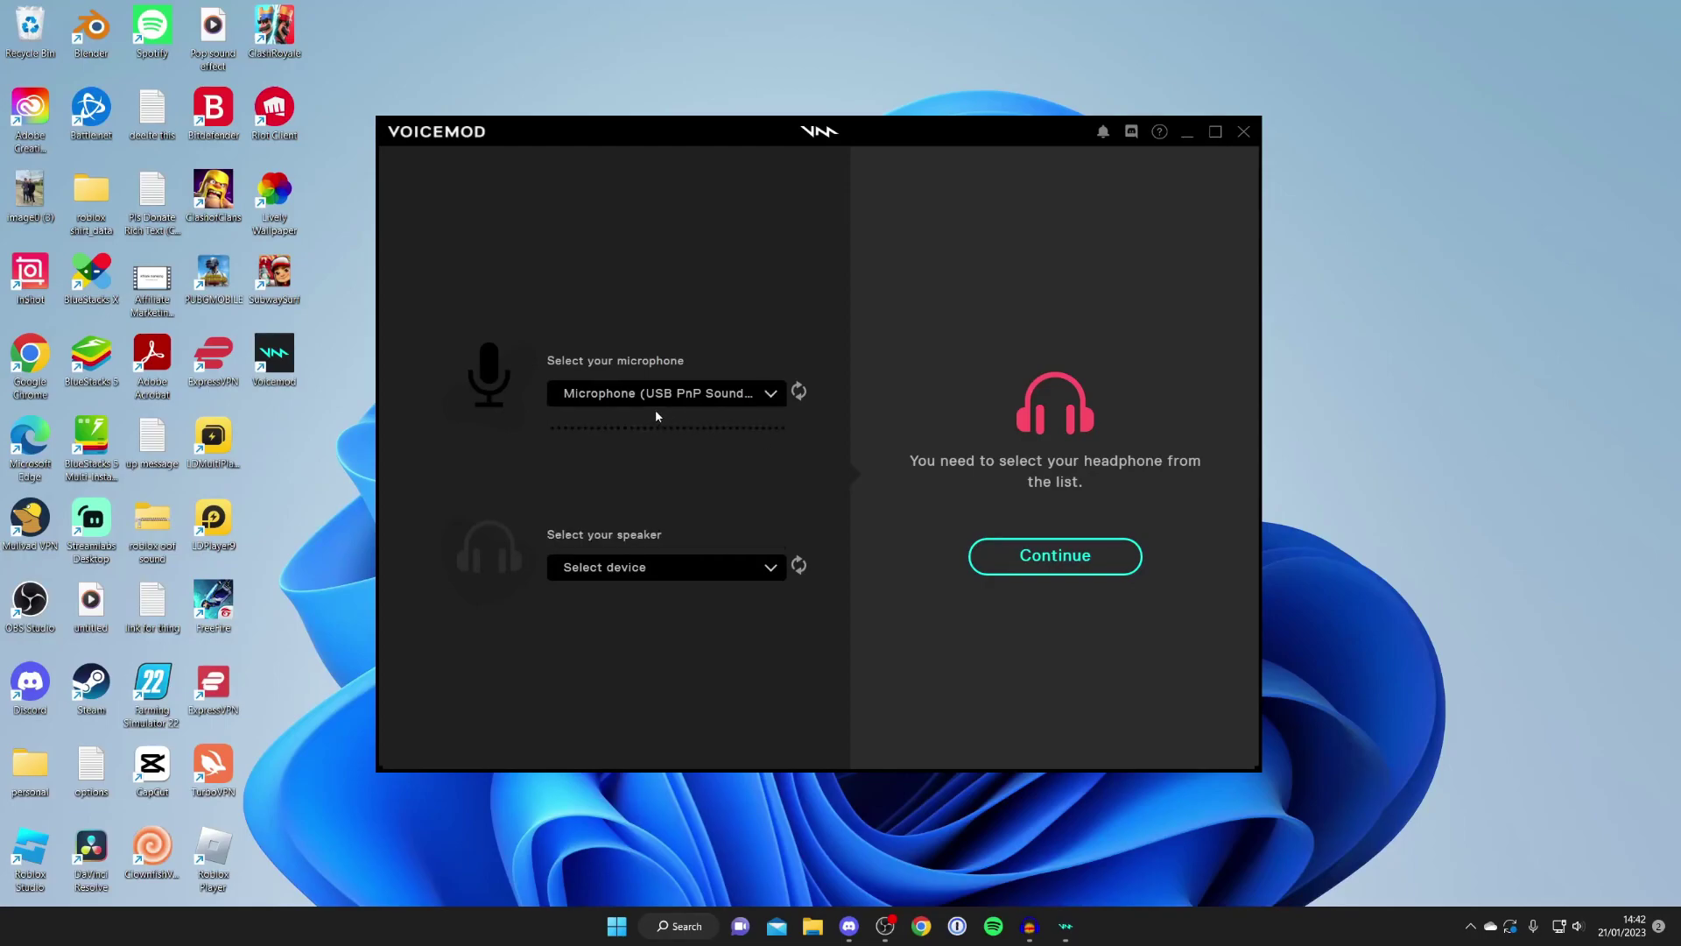
{"action": "left_click", "coordinate": [668, 568]}
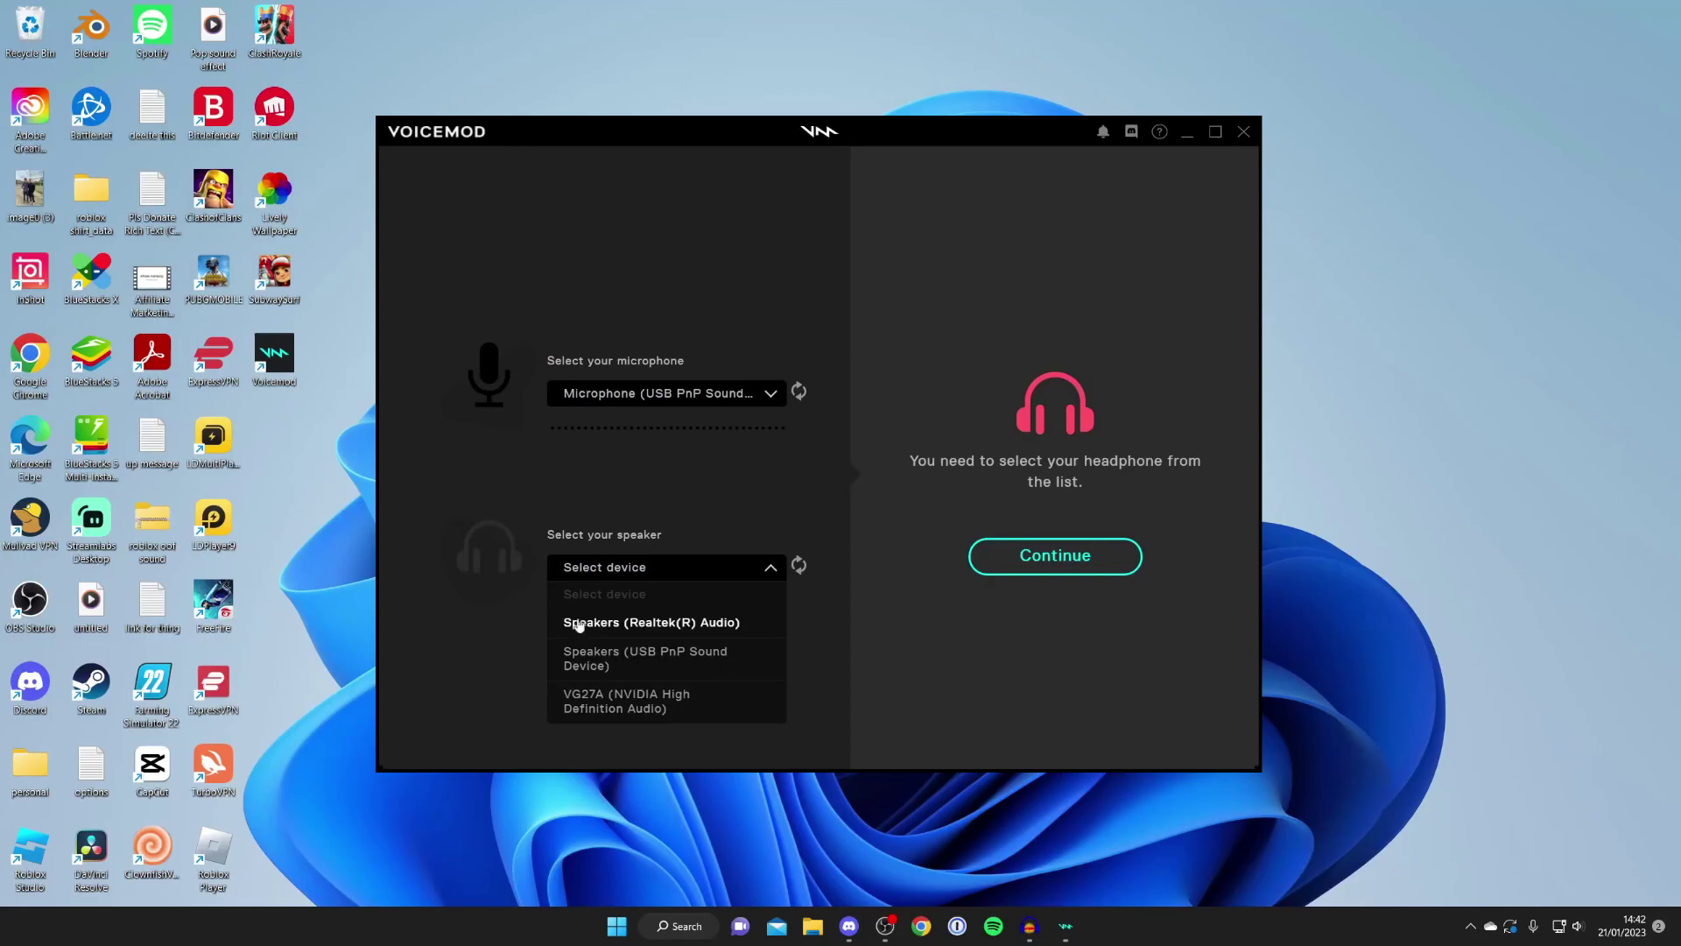
{"action": "left_click", "coordinate": [696, 622]}
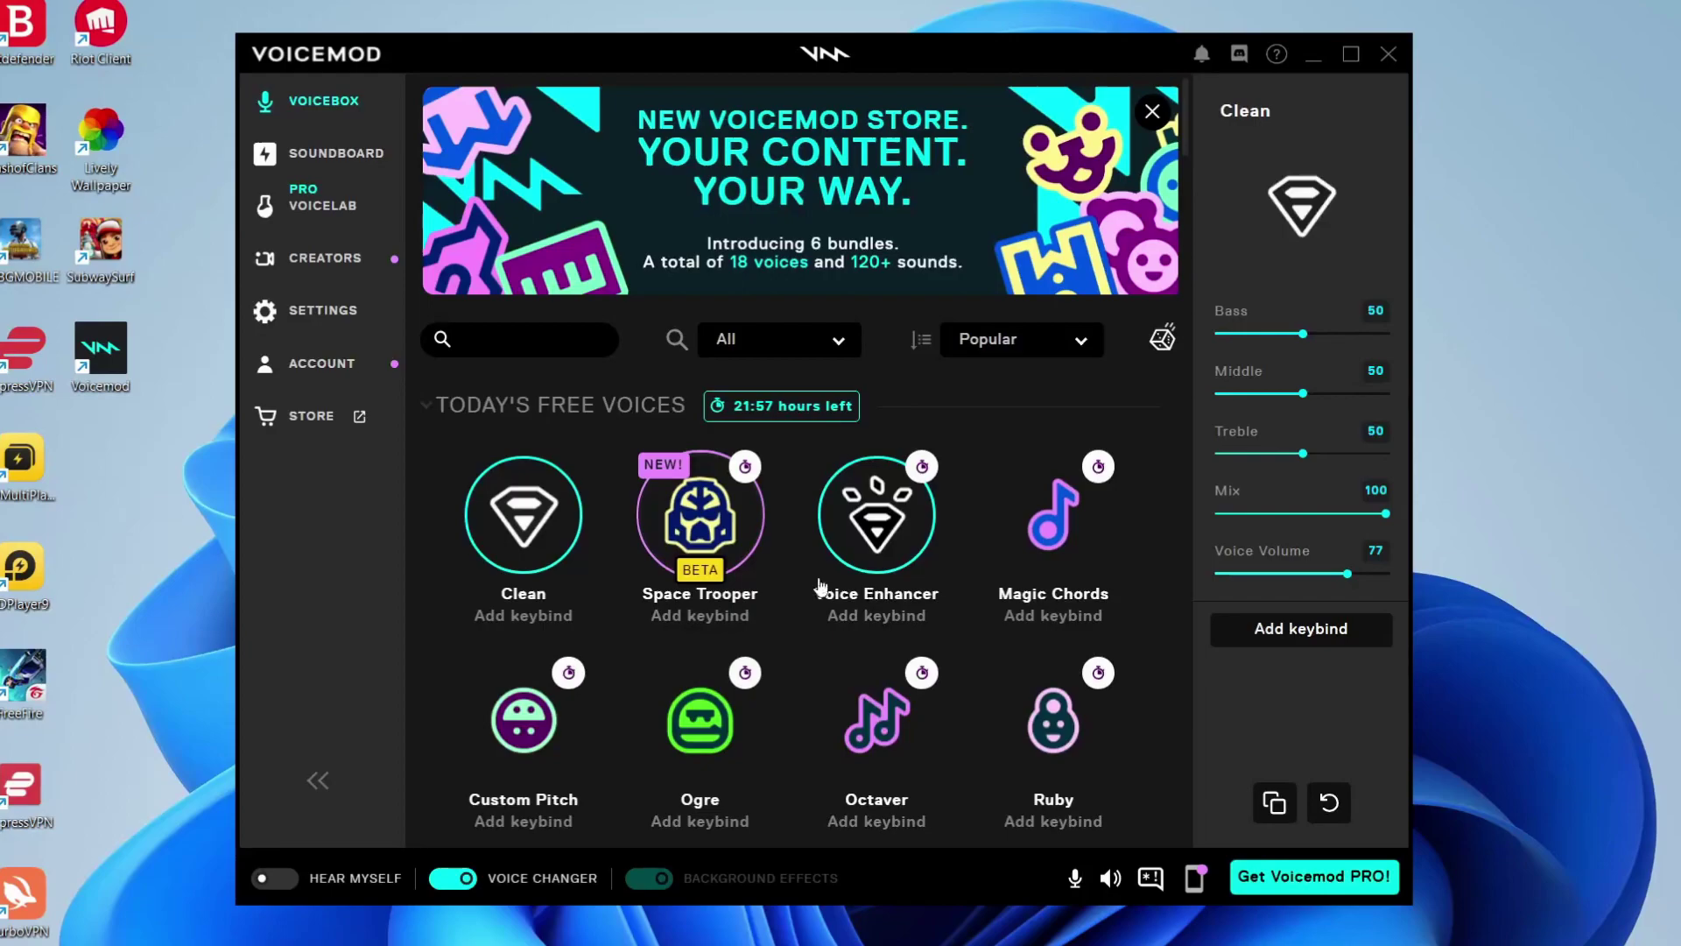
Step: Look through Voicemod's soundboards, including the EDM sounds, and return to My Soundboard
{"action": "left_click", "coordinate": [331, 160]}
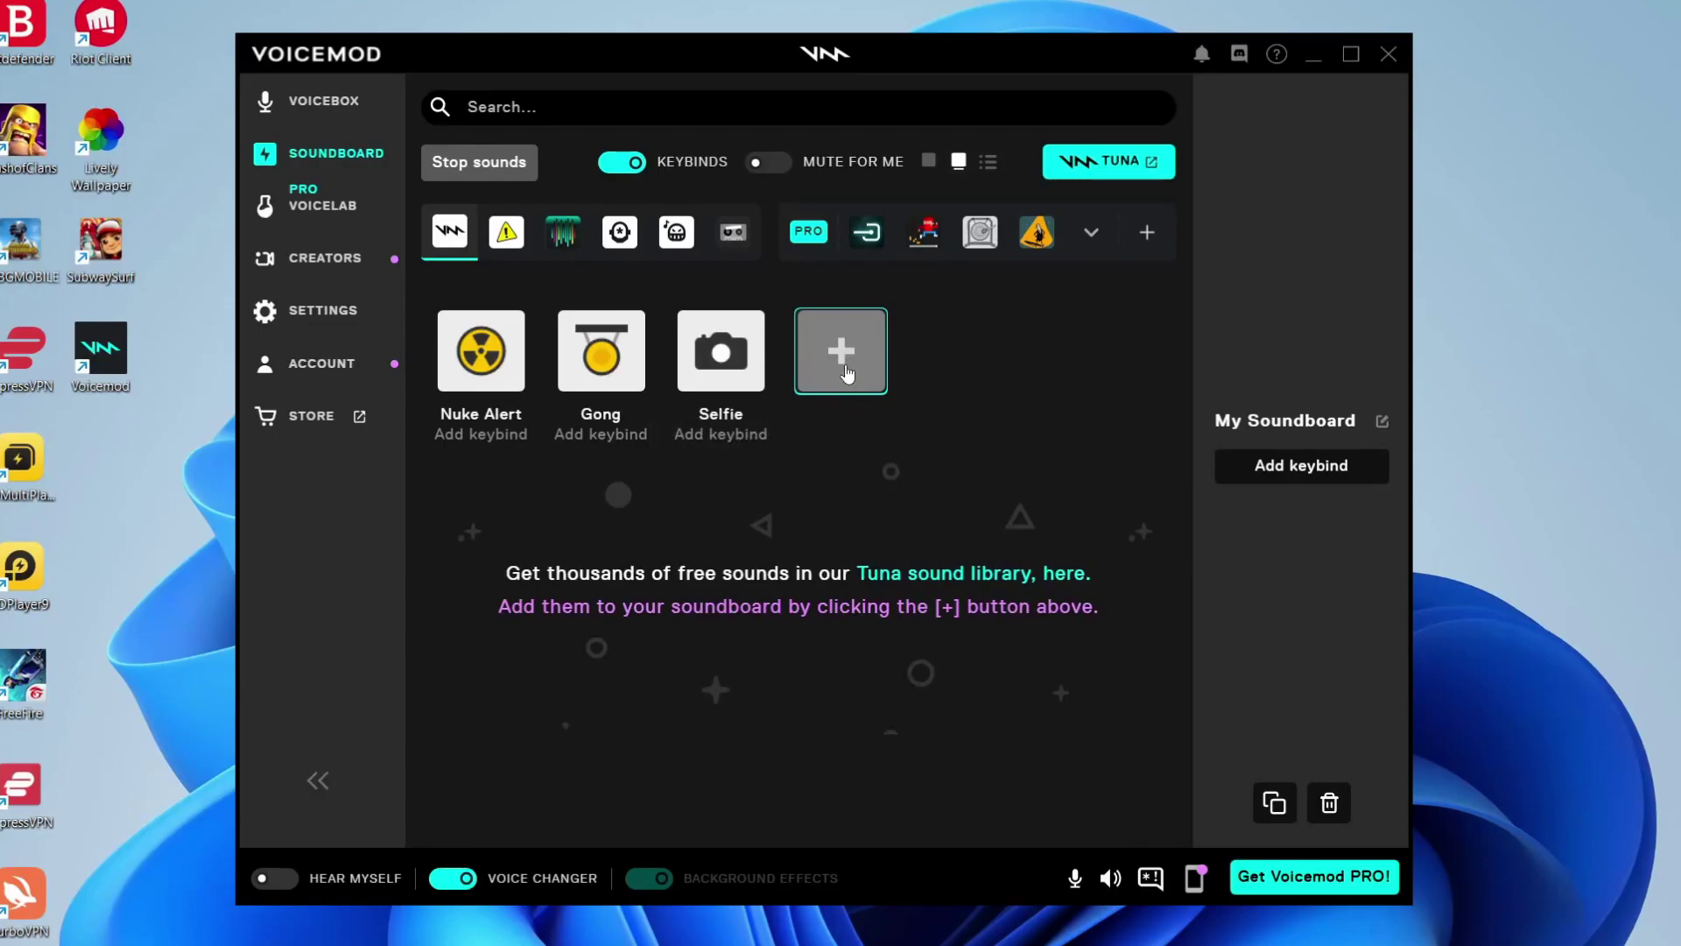
{"action": "left_click", "coordinate": [526, 253]}
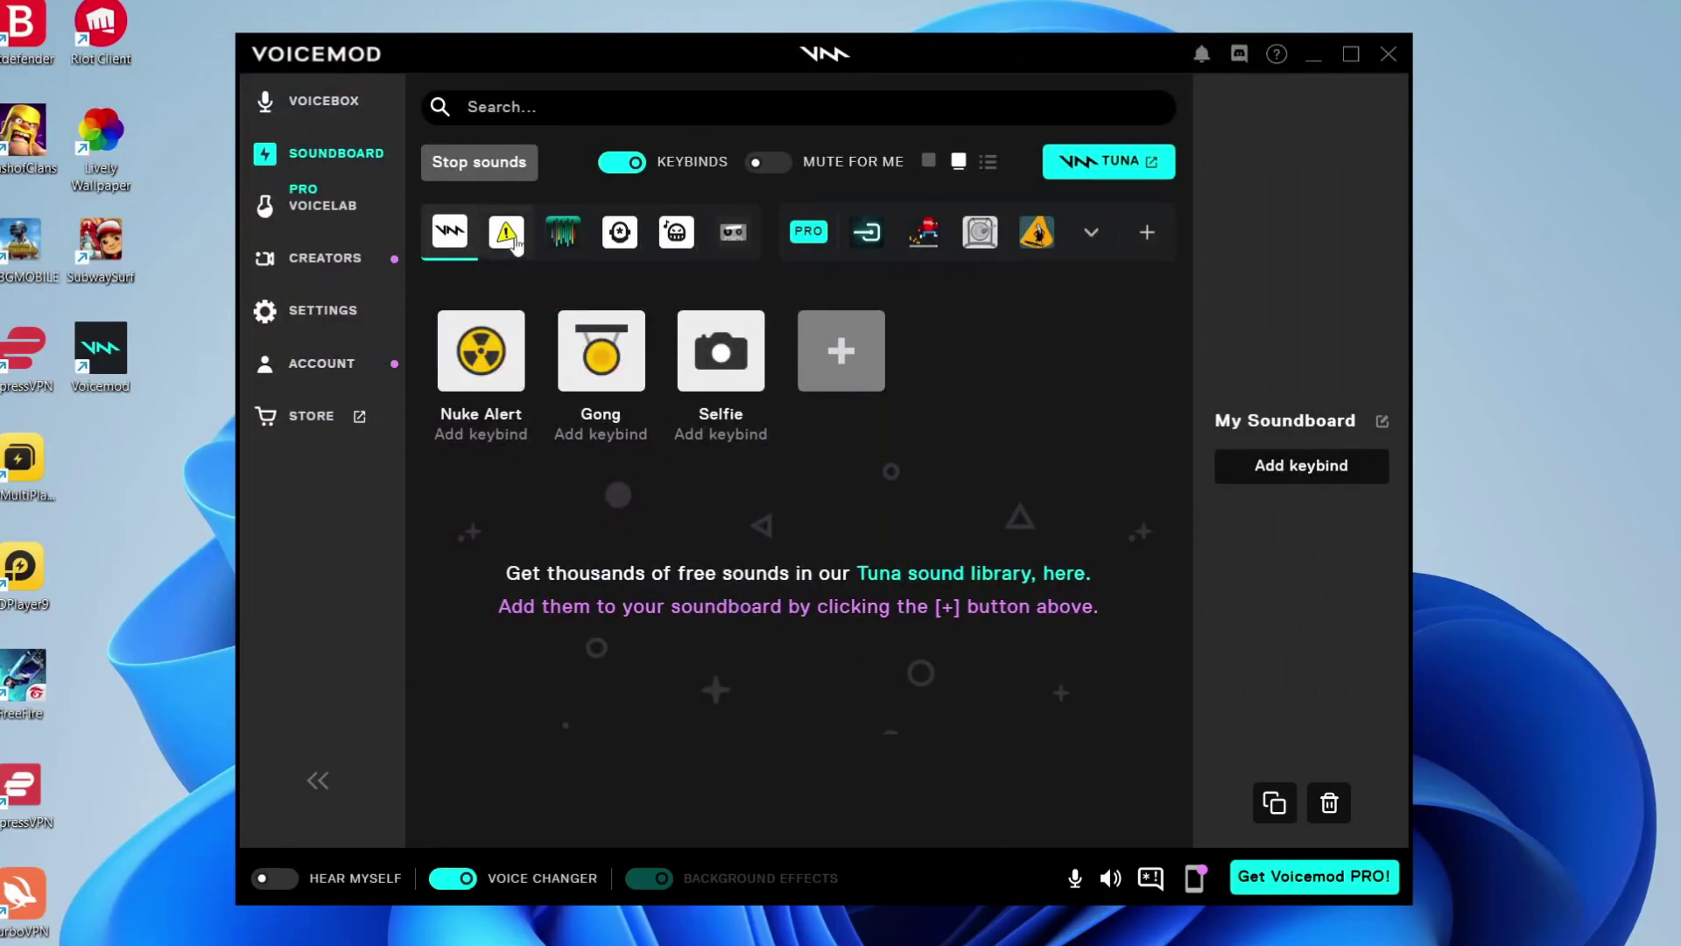
{"action": "left_click", "coordinate": [565, 238]}
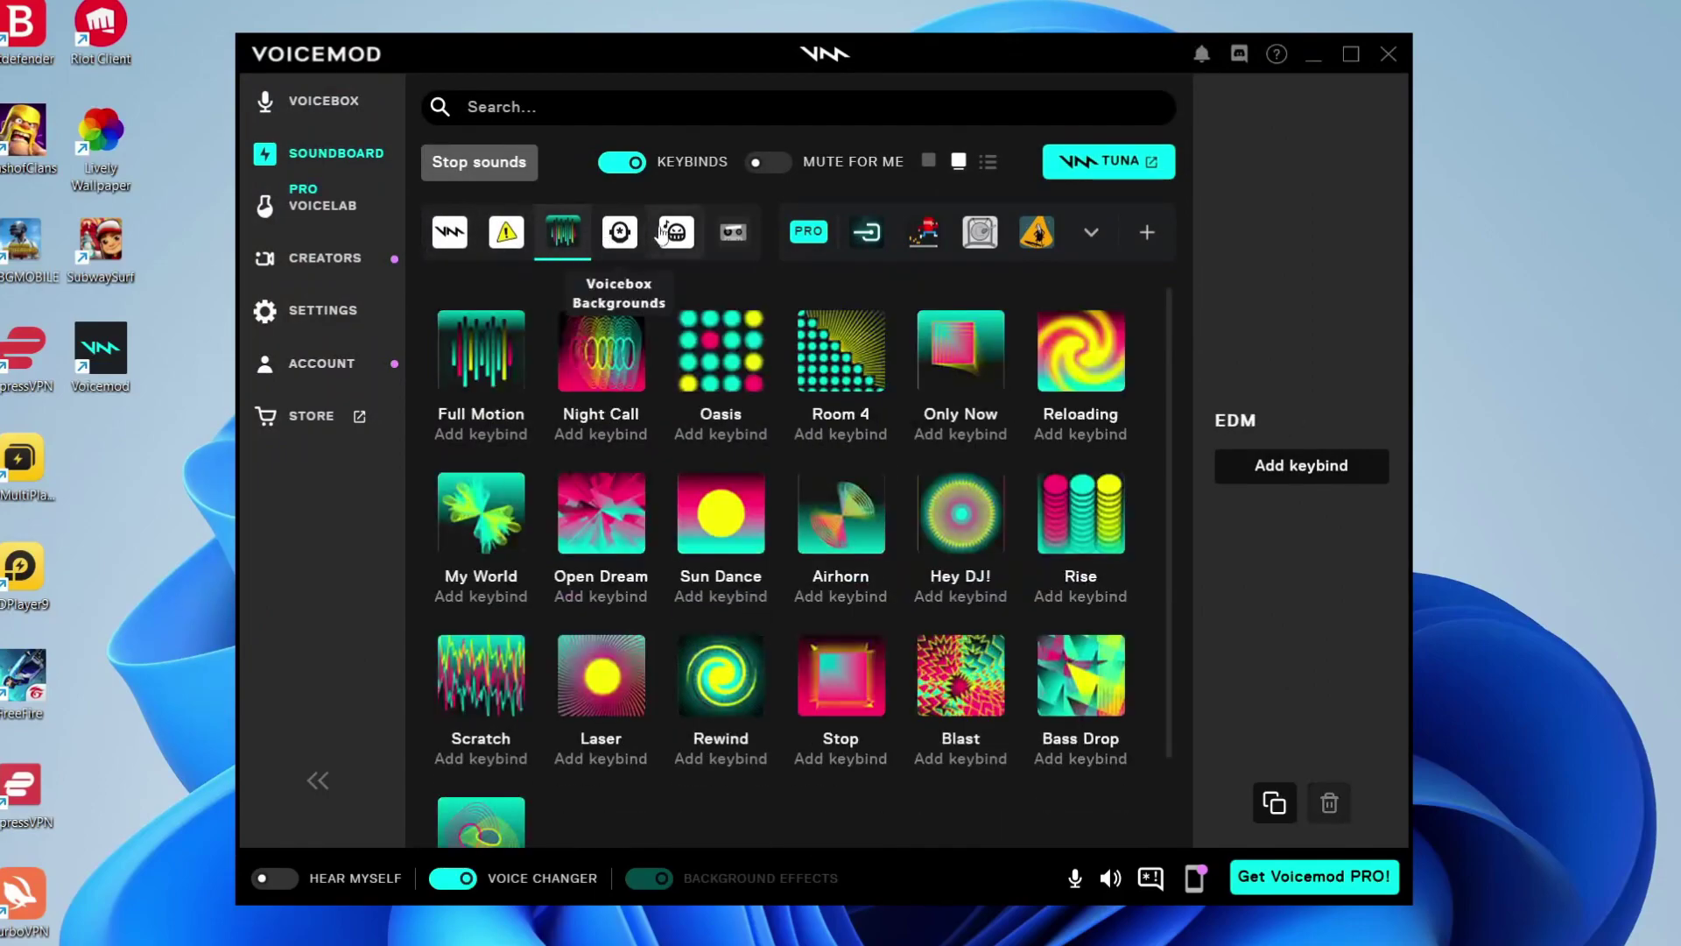
{"action": "left_click", "coordinate": [467, 231]}
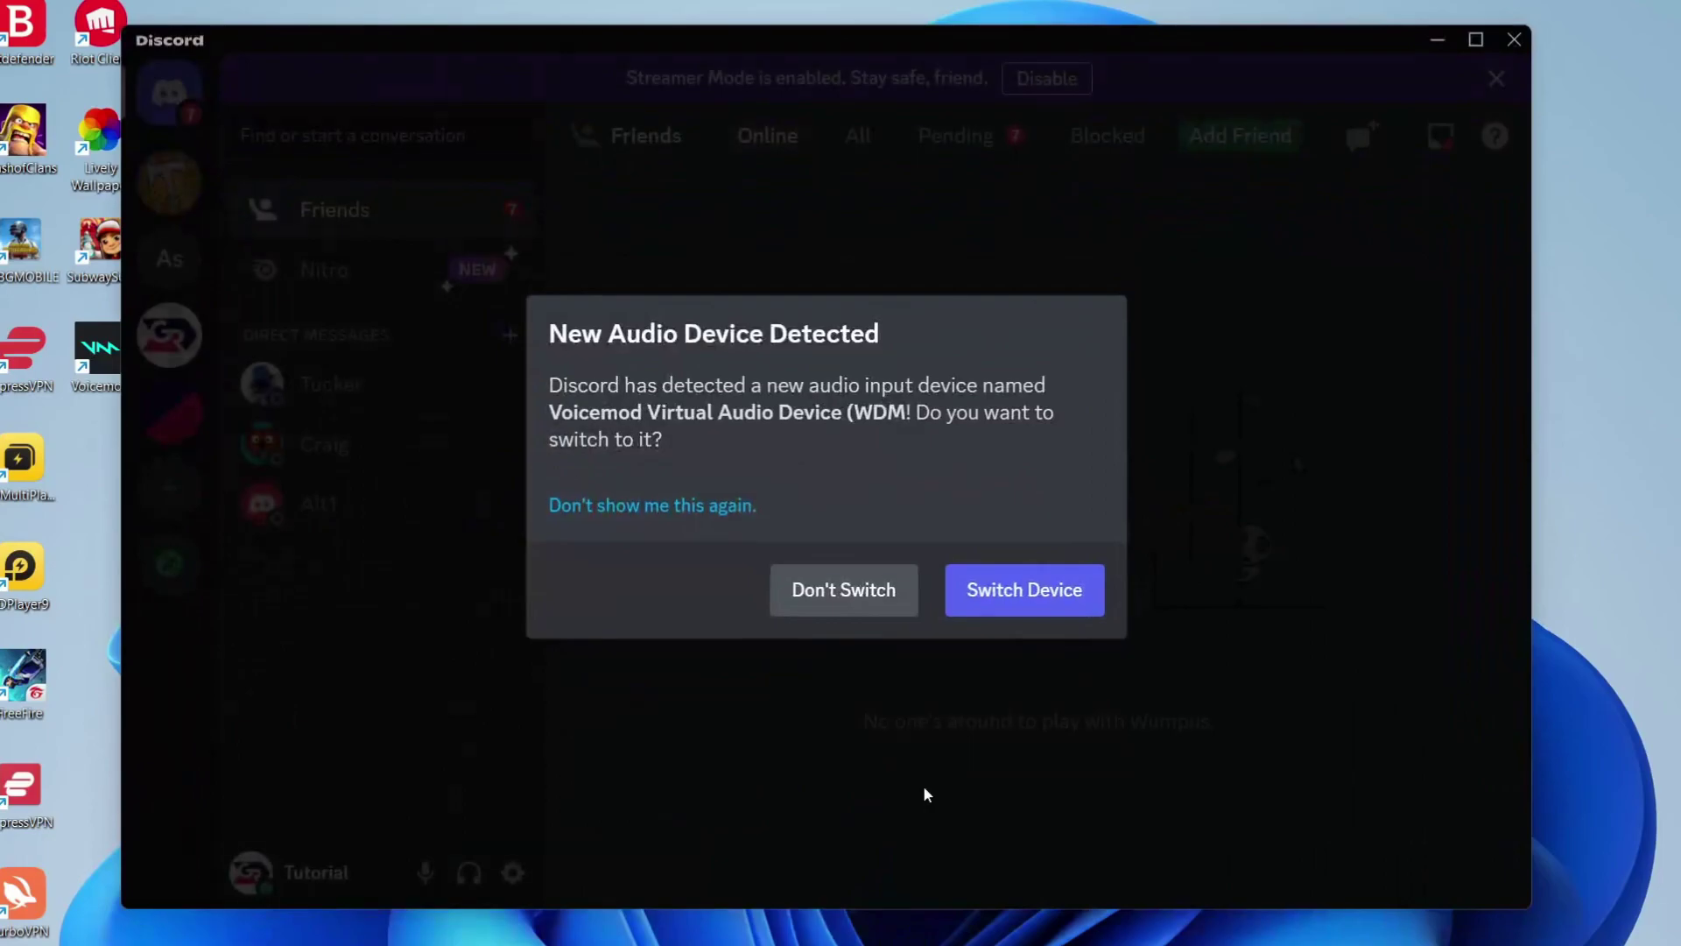
Step: In Discord, dismiss the new audio device prompt and set the voice input device to Microphone (Voicemod Virtual Audio Device (WDM))
{"action": "left_click", "coordinate": [924, 793]}
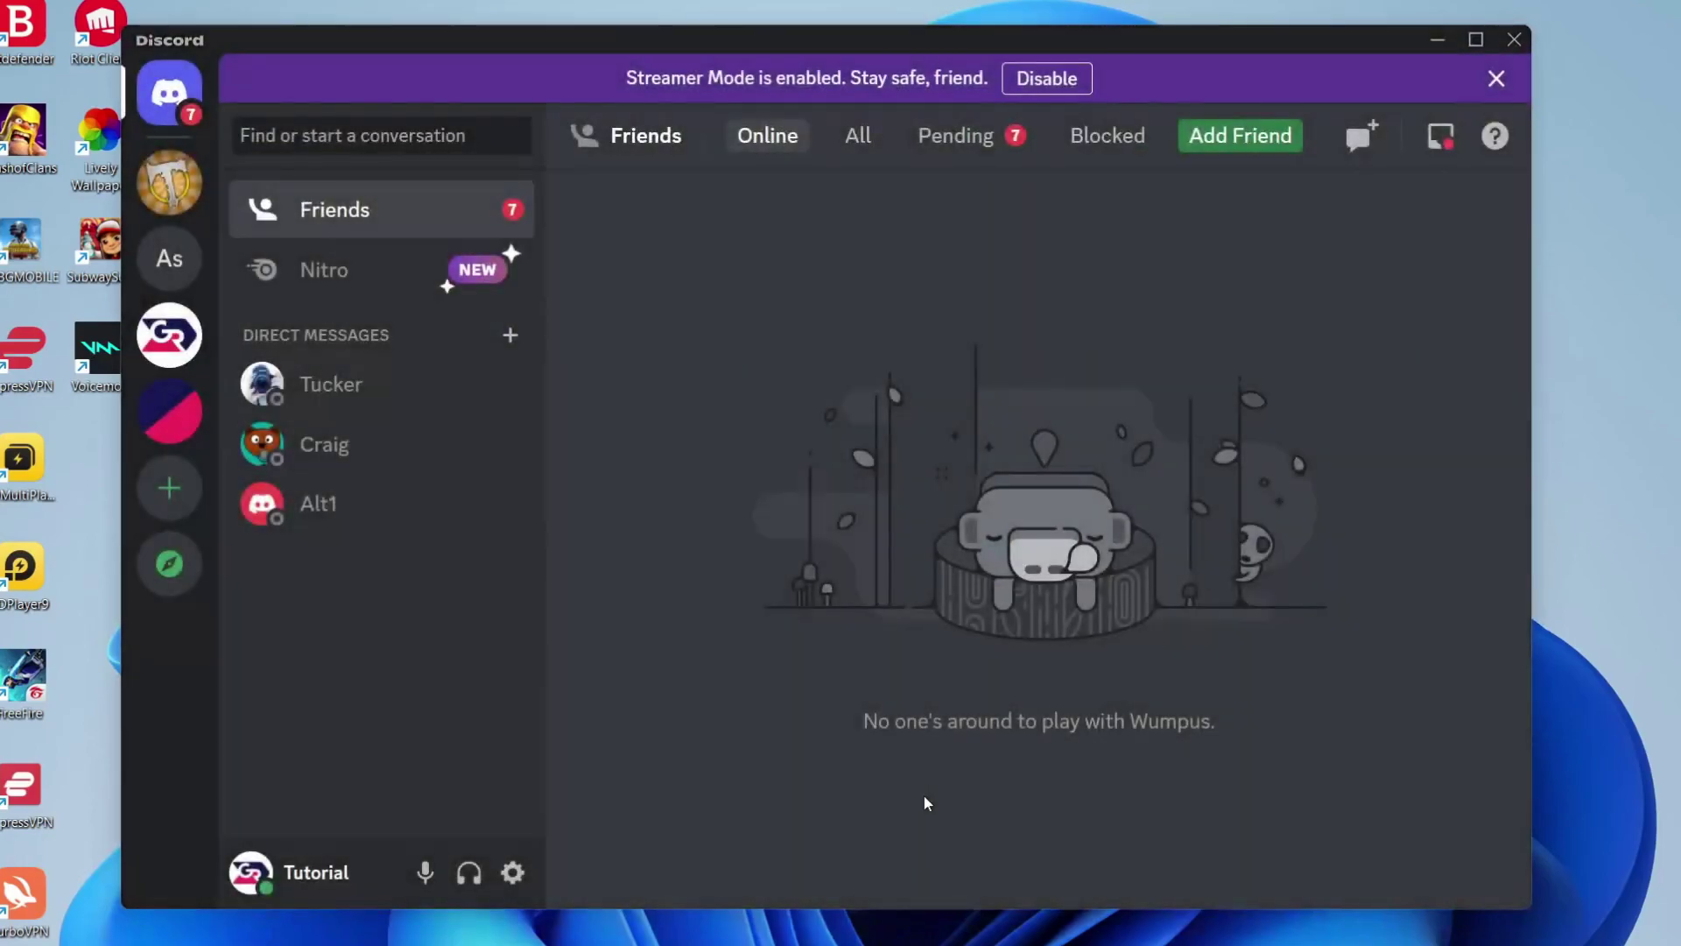
{"action": "left_click", "coordinate": [514, 871]}
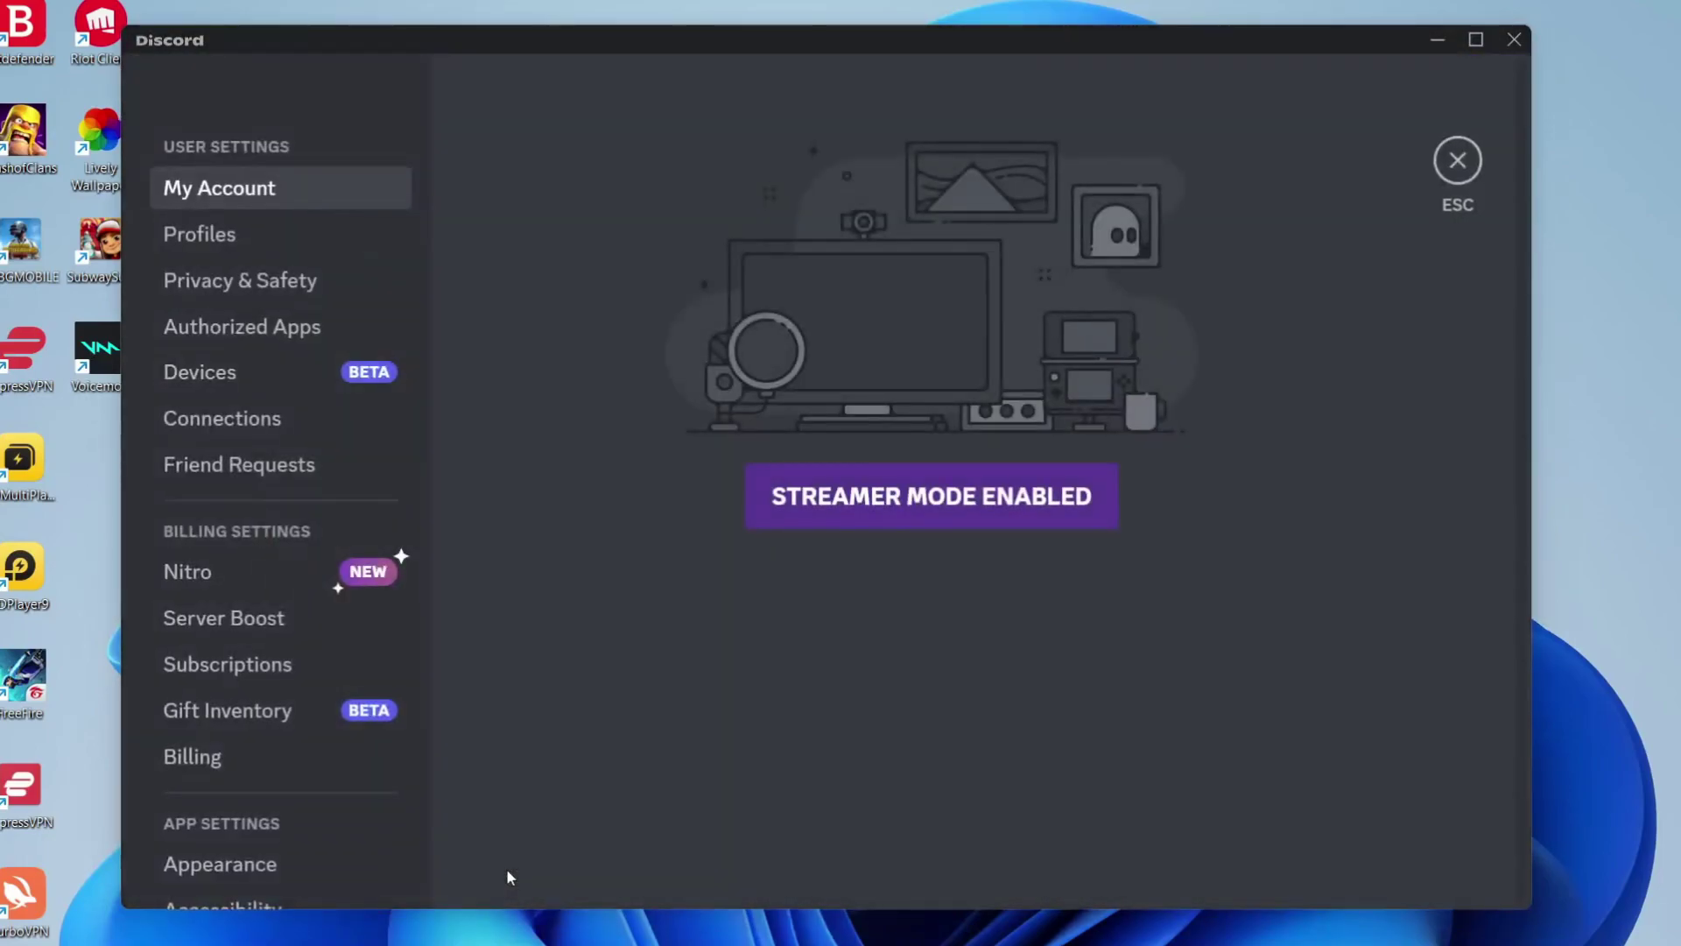
{"action": "scroll", "coordinate": [330, 604], "scroll_direction": "down", "scroll_amount": 3}
{"action": "scroll", "coordinate": [241, 592], "scroll_direction": "down", "scroll_amount": 3}
{"action": "left_click", "coordinate": [248, 531]}
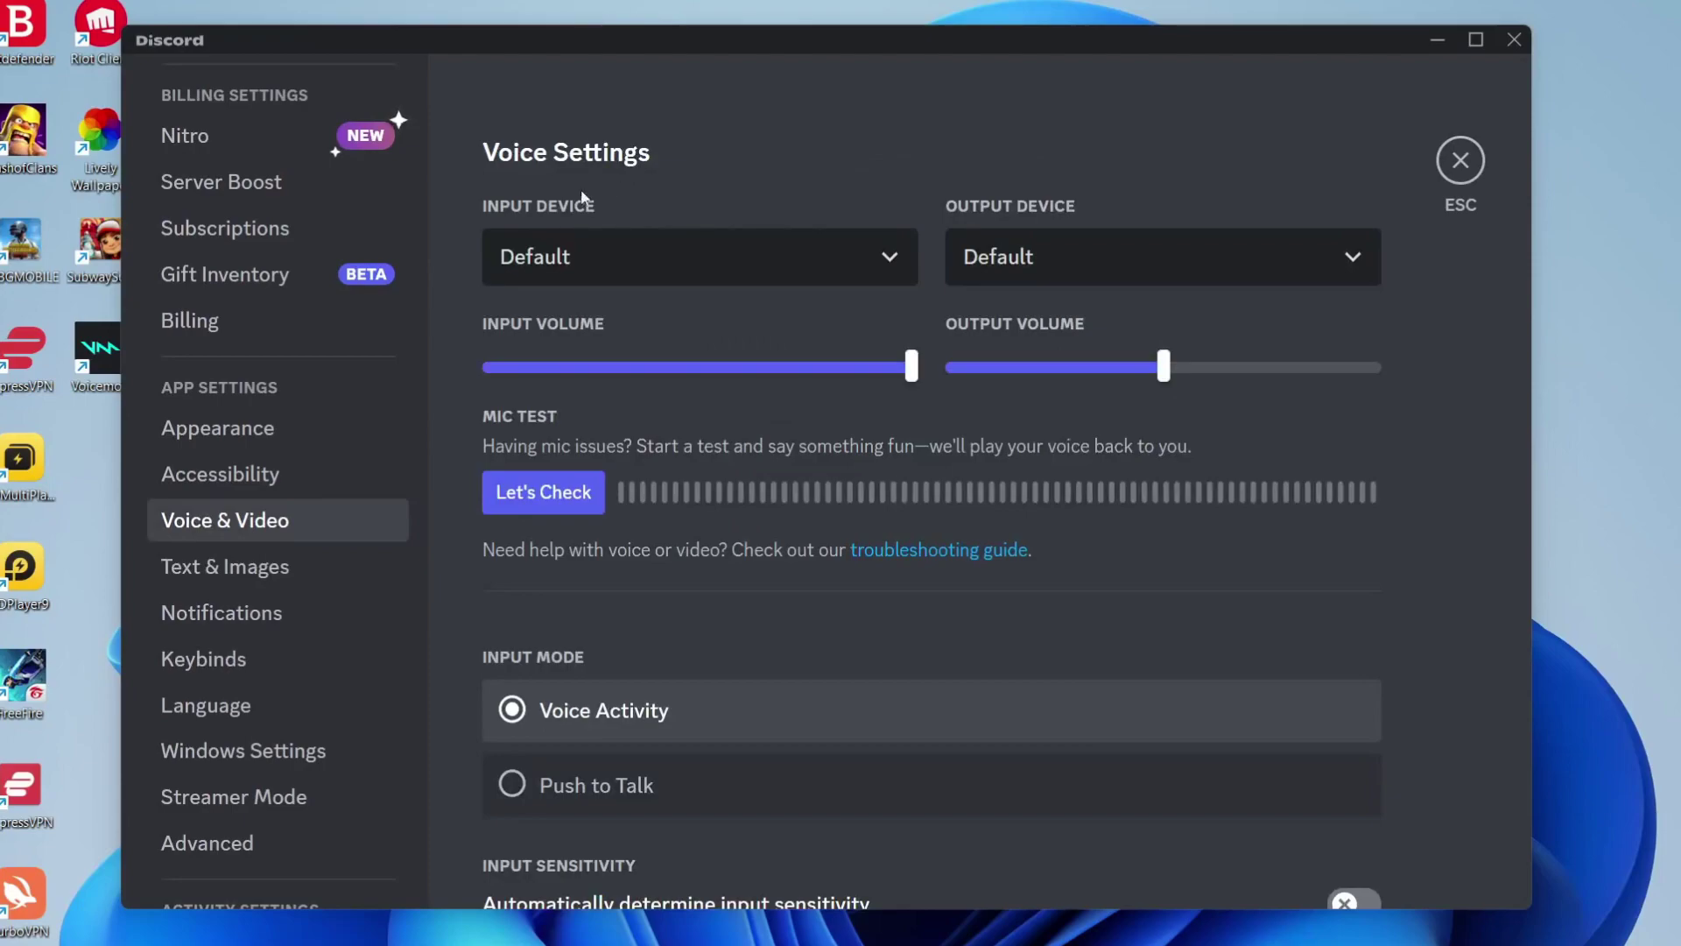
{"action": "left_click", "coordinate": [753, 258]}
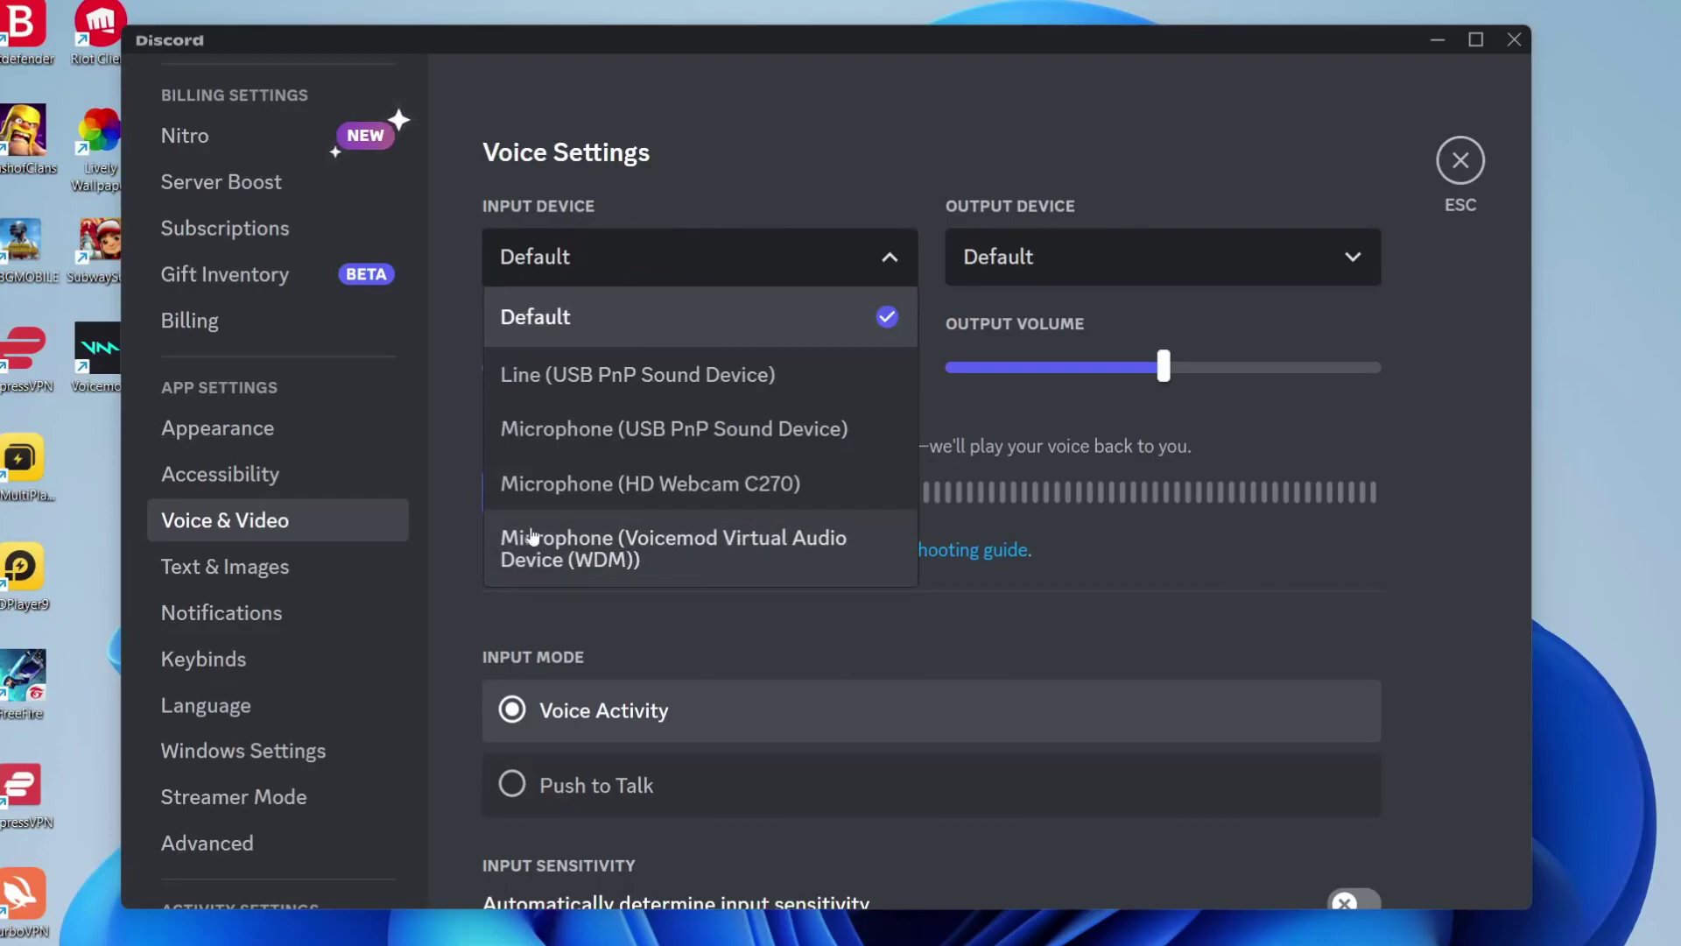
{"action": "left_click", "coordinate": [560, 545]}
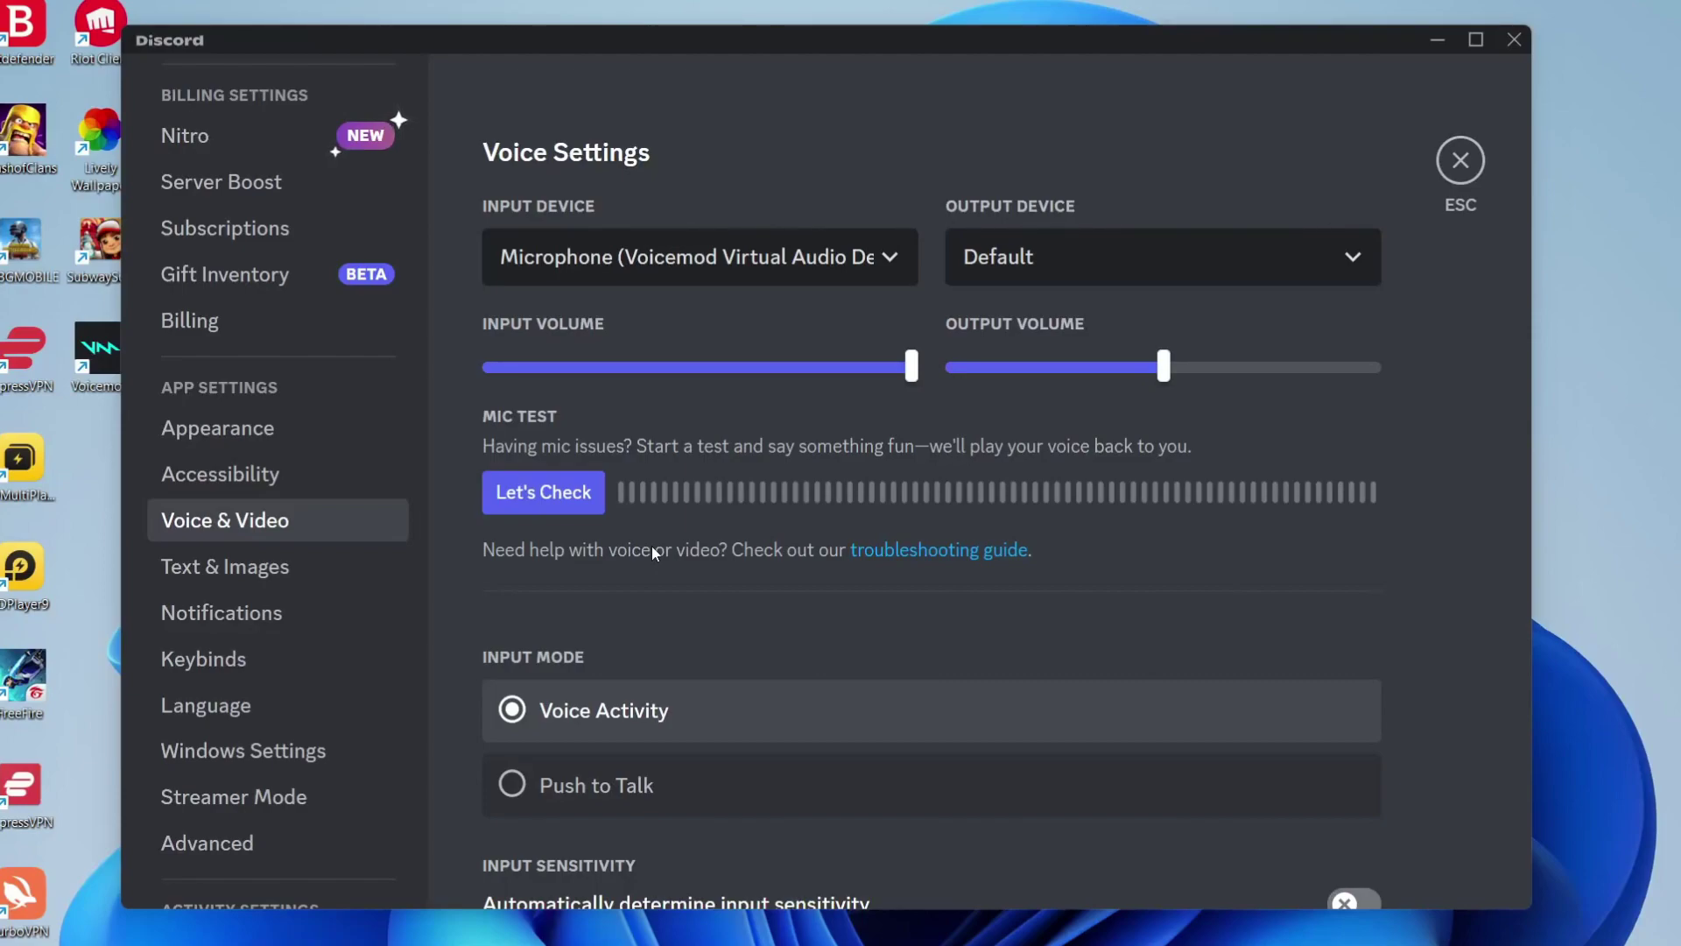
Step: Switch automatic input sensitivity on and back off in the voice settings
{"action": "scroll", "coordinate": [651, 544], "scroll_direction": "down", "scroll_amount": 5}
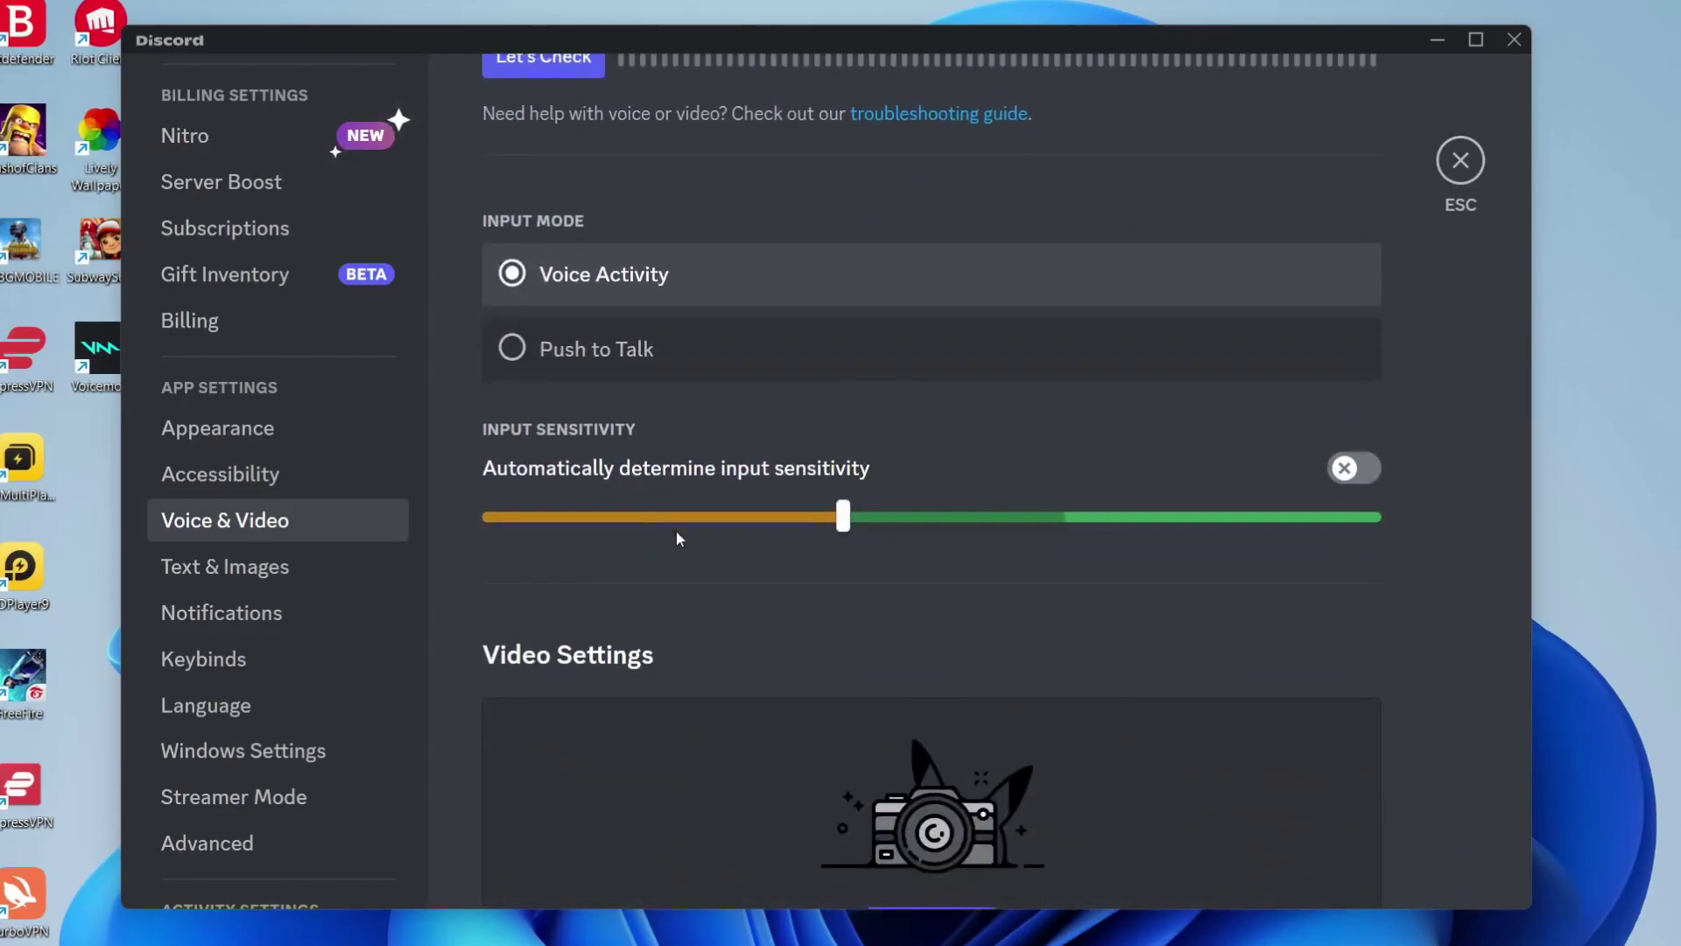
{"action": "left_click", "coordinate": [1348, 468]}
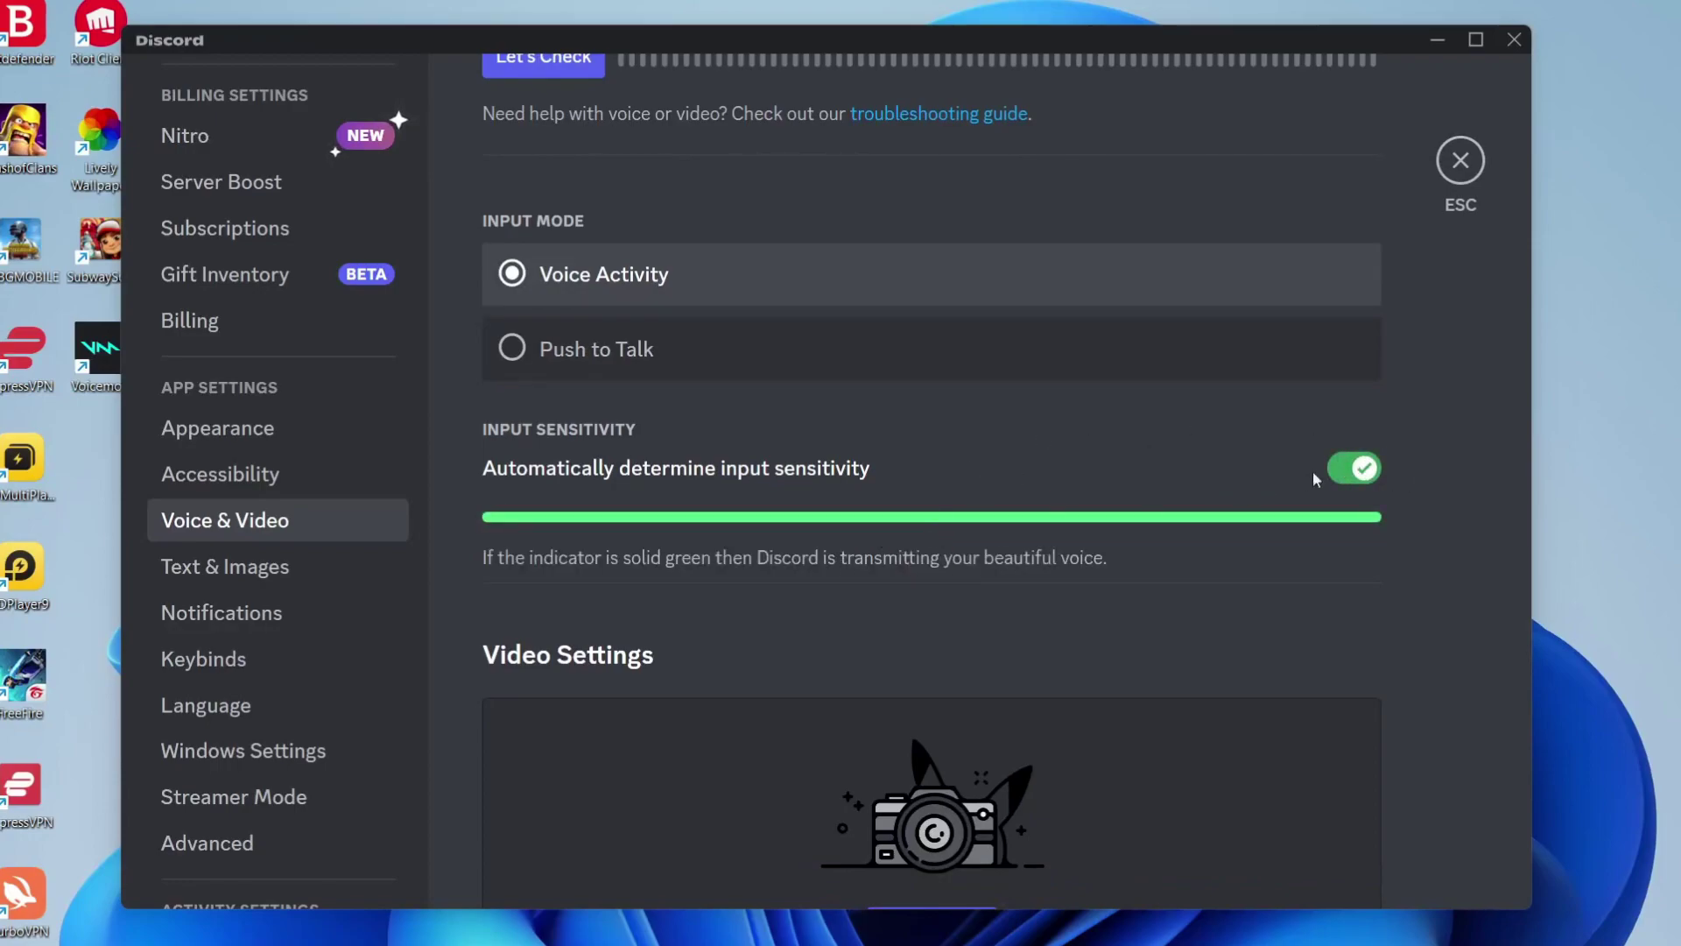
{"action": "left_click", "coordinate": [1349, 468]}
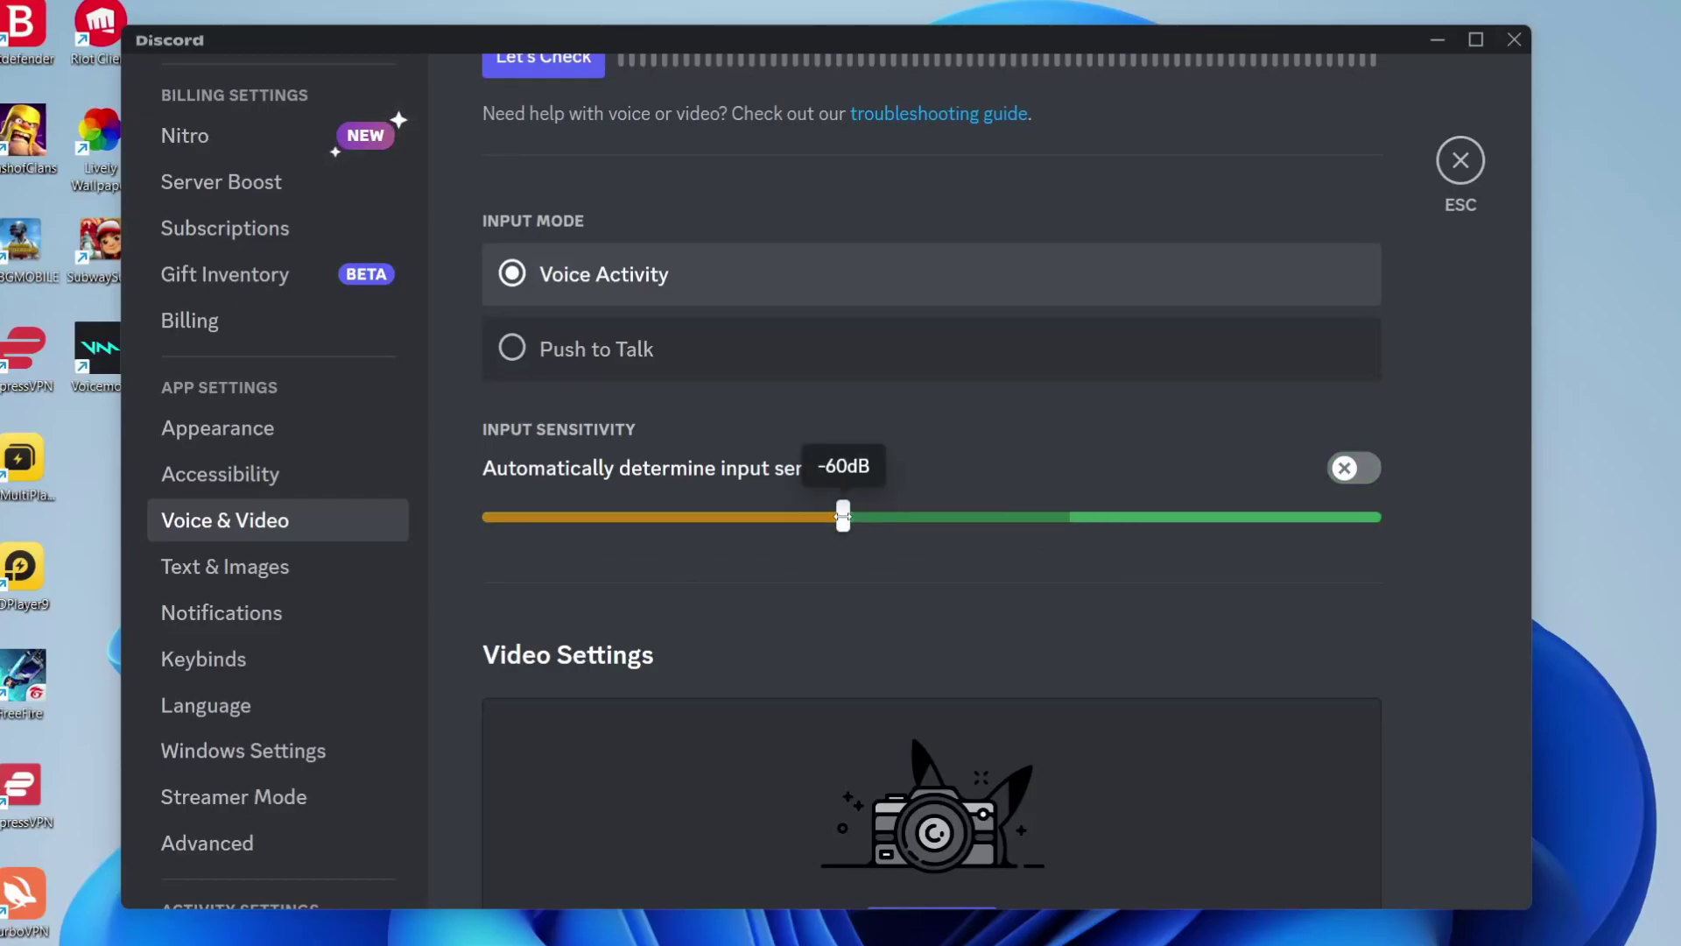
Step: Check the echo cancellation, noise suppression, gain control and attenuation options in the advanced voice settings, and close the settings
{"action": "scroll", "coordinate": [875, 626], "scroll_direction": "down", "scroll_amount": 15}
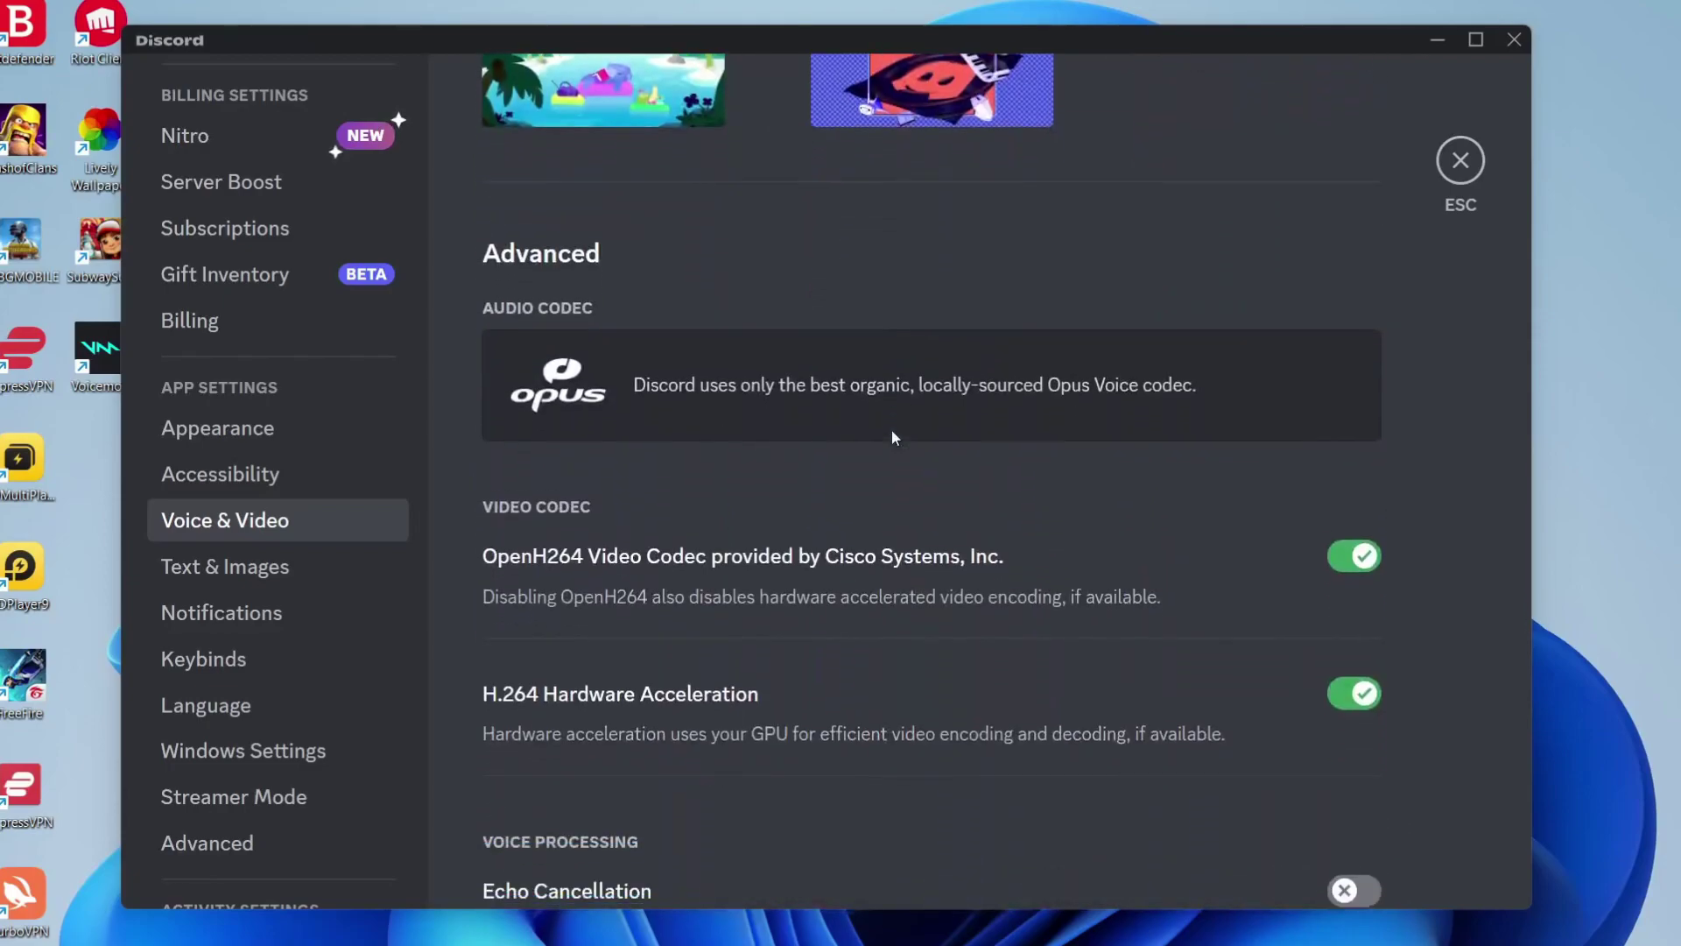
{"action": "scroll", "coordinate": [893, 430], "scroll_direction": "down", "scroll_amount": 5}
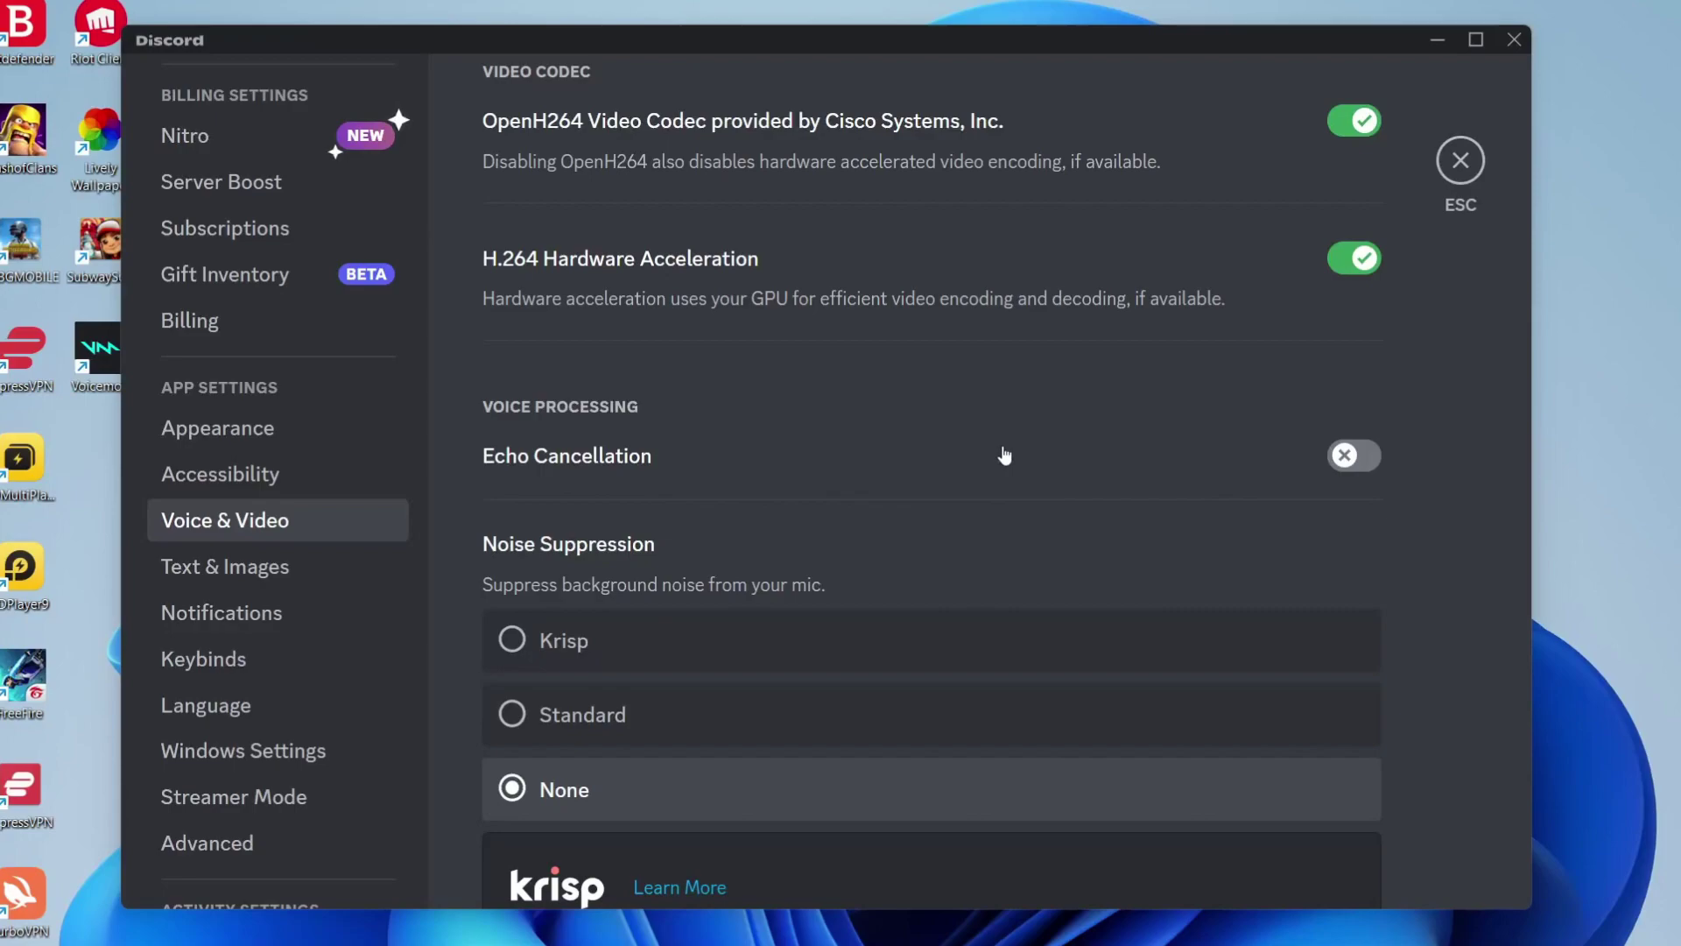
{"action": "left_click", "coordinate": [1371, 461]}
{"action": "left_click", "coordinate": [1375, 462]}
{"action": "scroll", "coordinate": [811, 401], "scroll_direction": "down", "scroll_amount": 3}
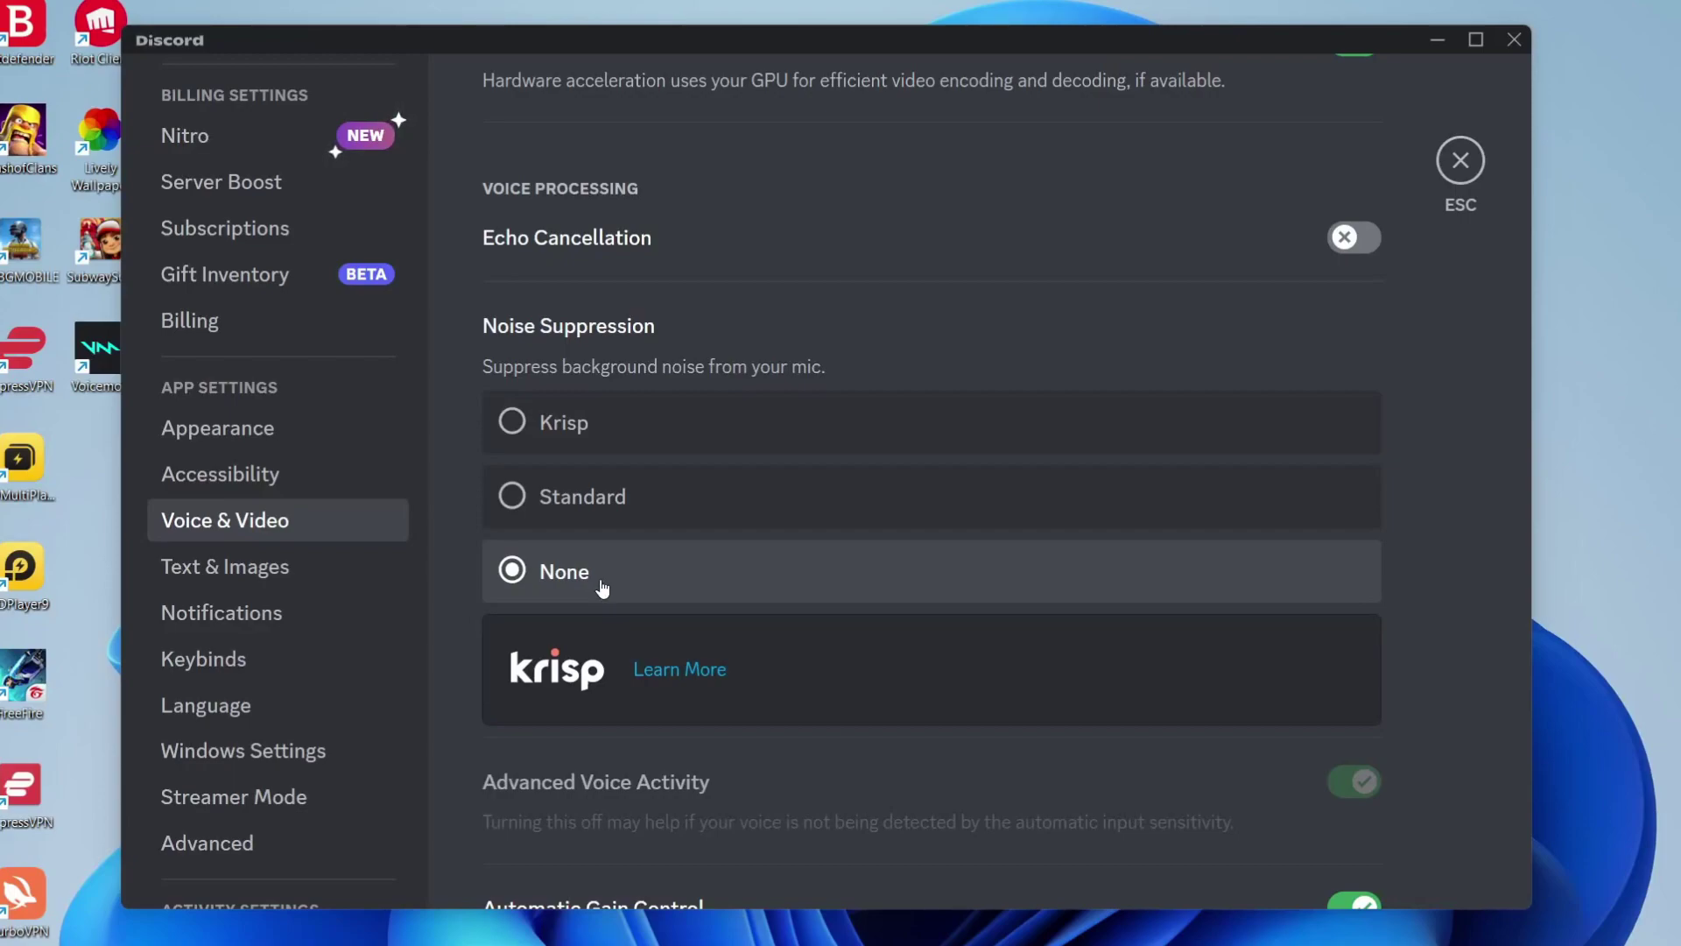
{"action": "scroll", "coordinate": [595, 573], "scroll_direction": "down", "scroll_amount": 2}
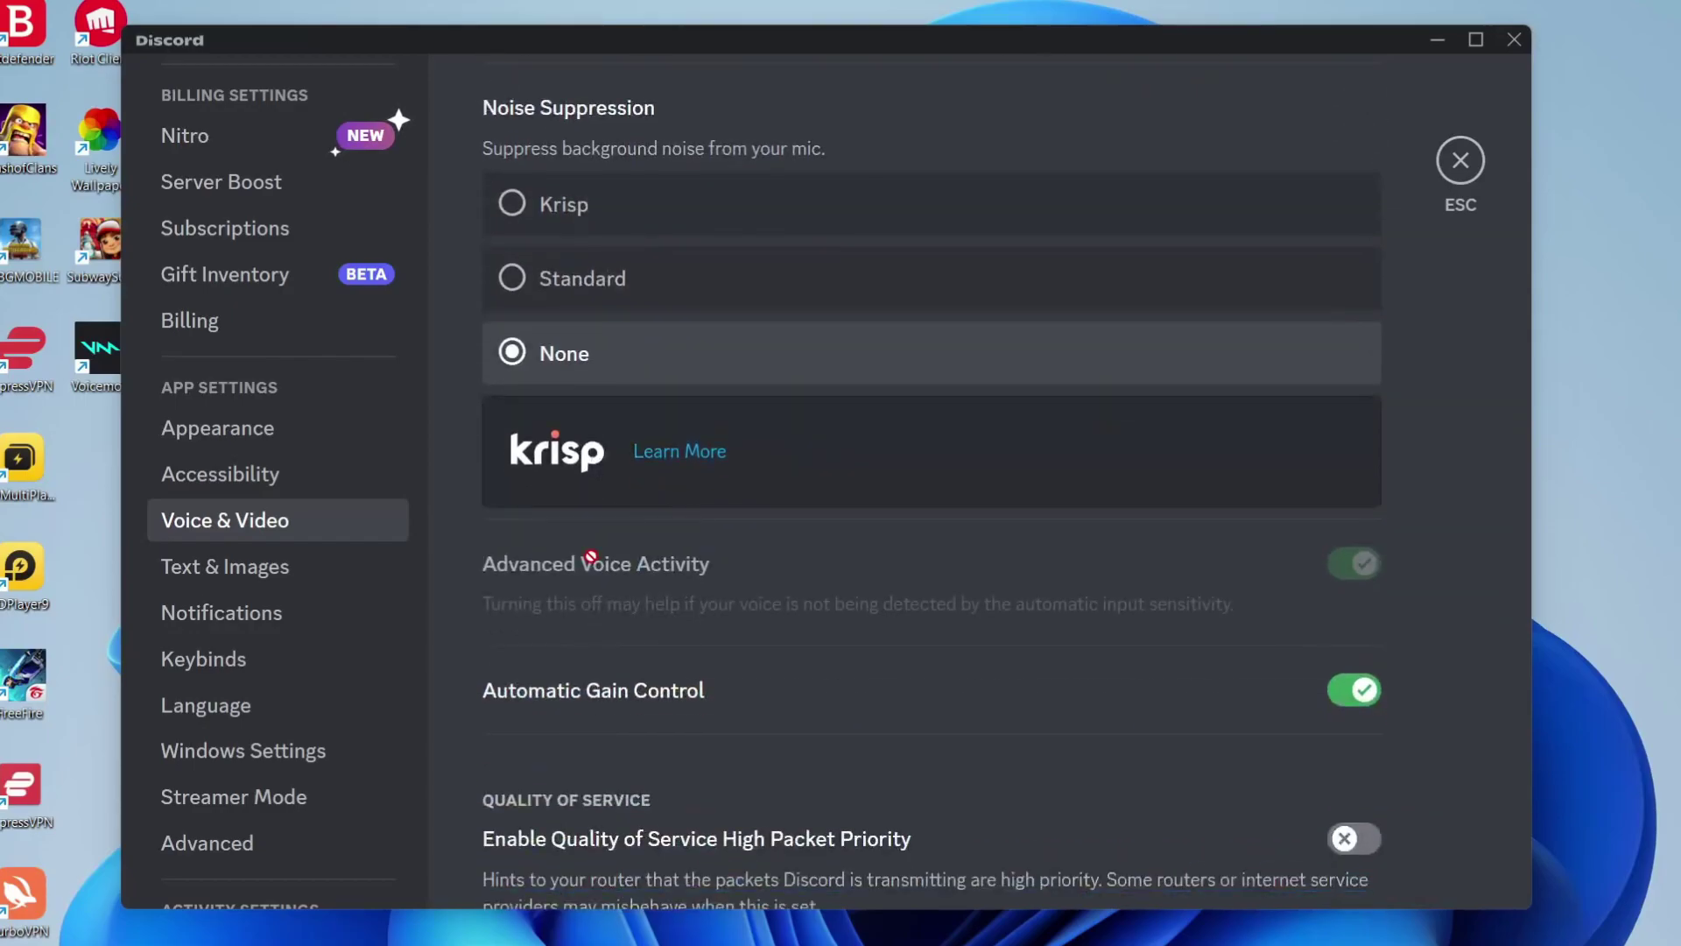
{"action": "scroll", "coordinate": [590, 559], "scroll_direction": "down", "scroll_amount": 5}
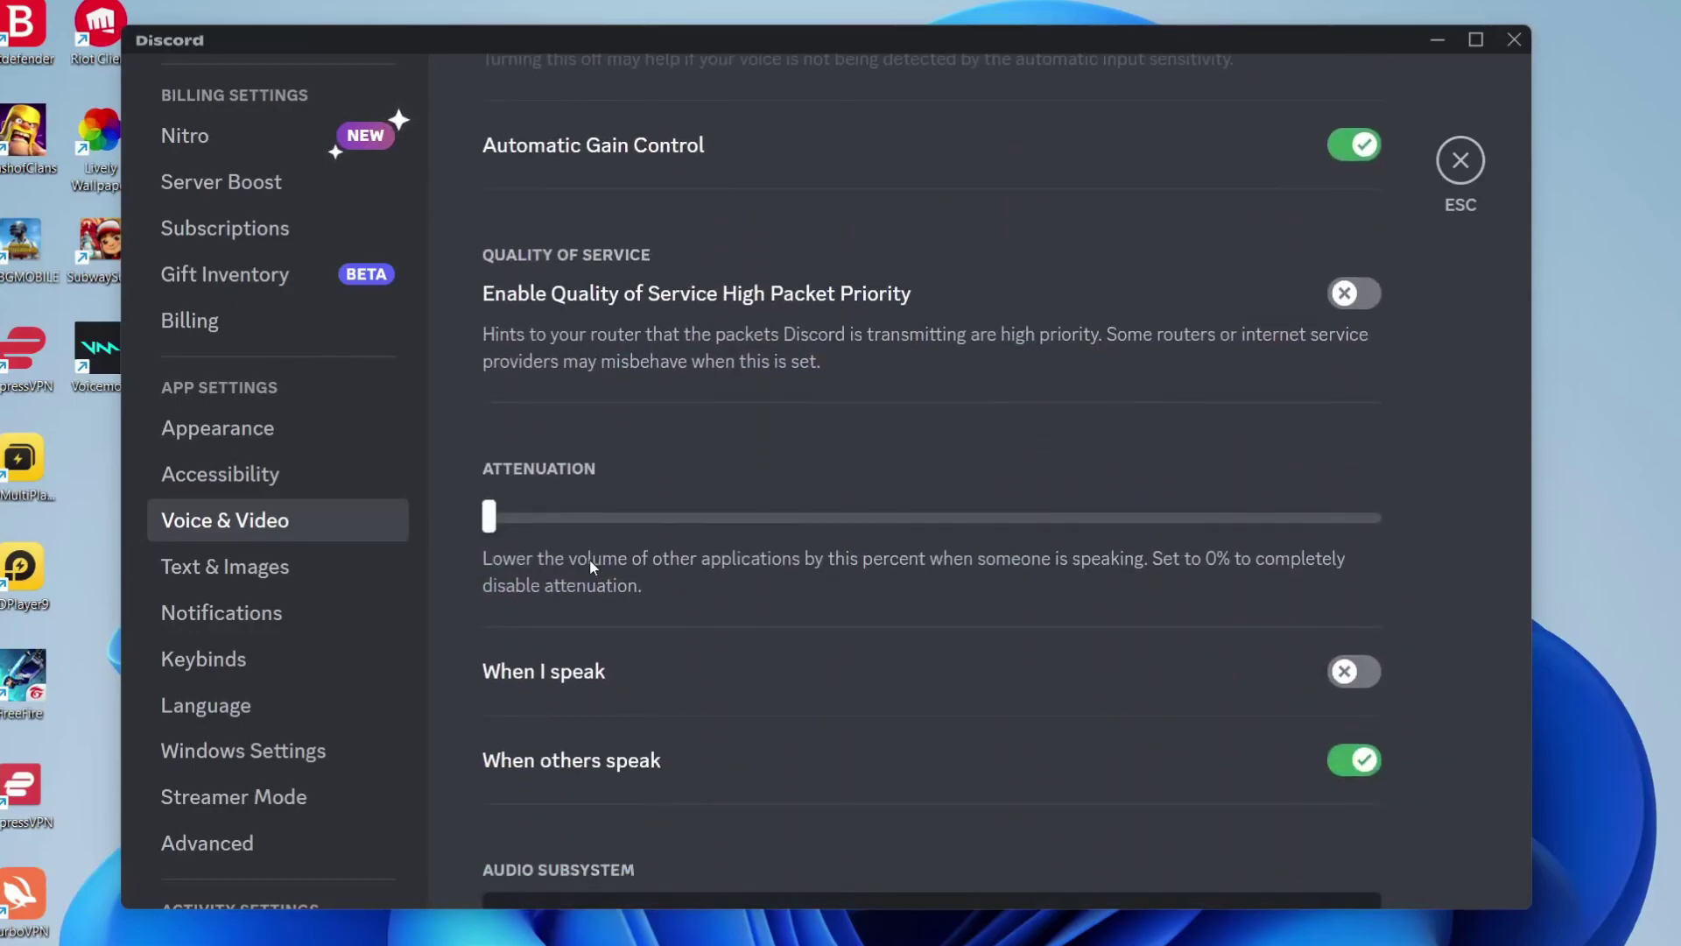
{"action": "left_click", "coordinate": [1460, 160]}
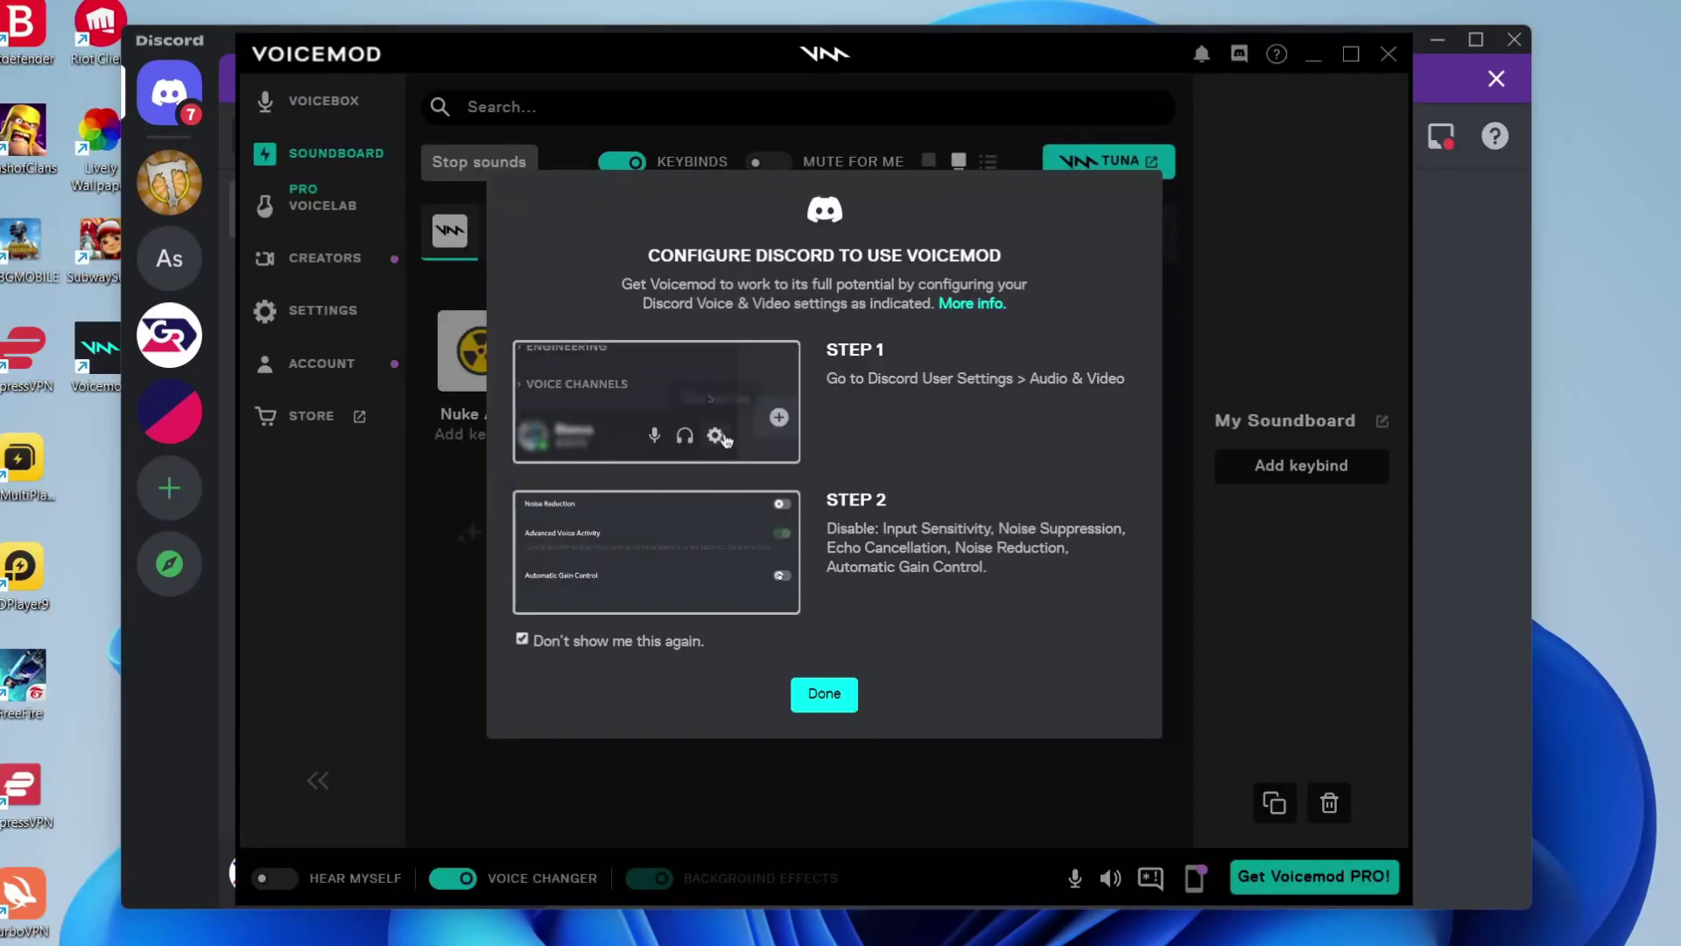
Step: Dismiss the Discord configuration guide in Voicemod, stop soundboard playback, and switch back to Discord
{"action": "left_click", "coordinate": [812, 697]}
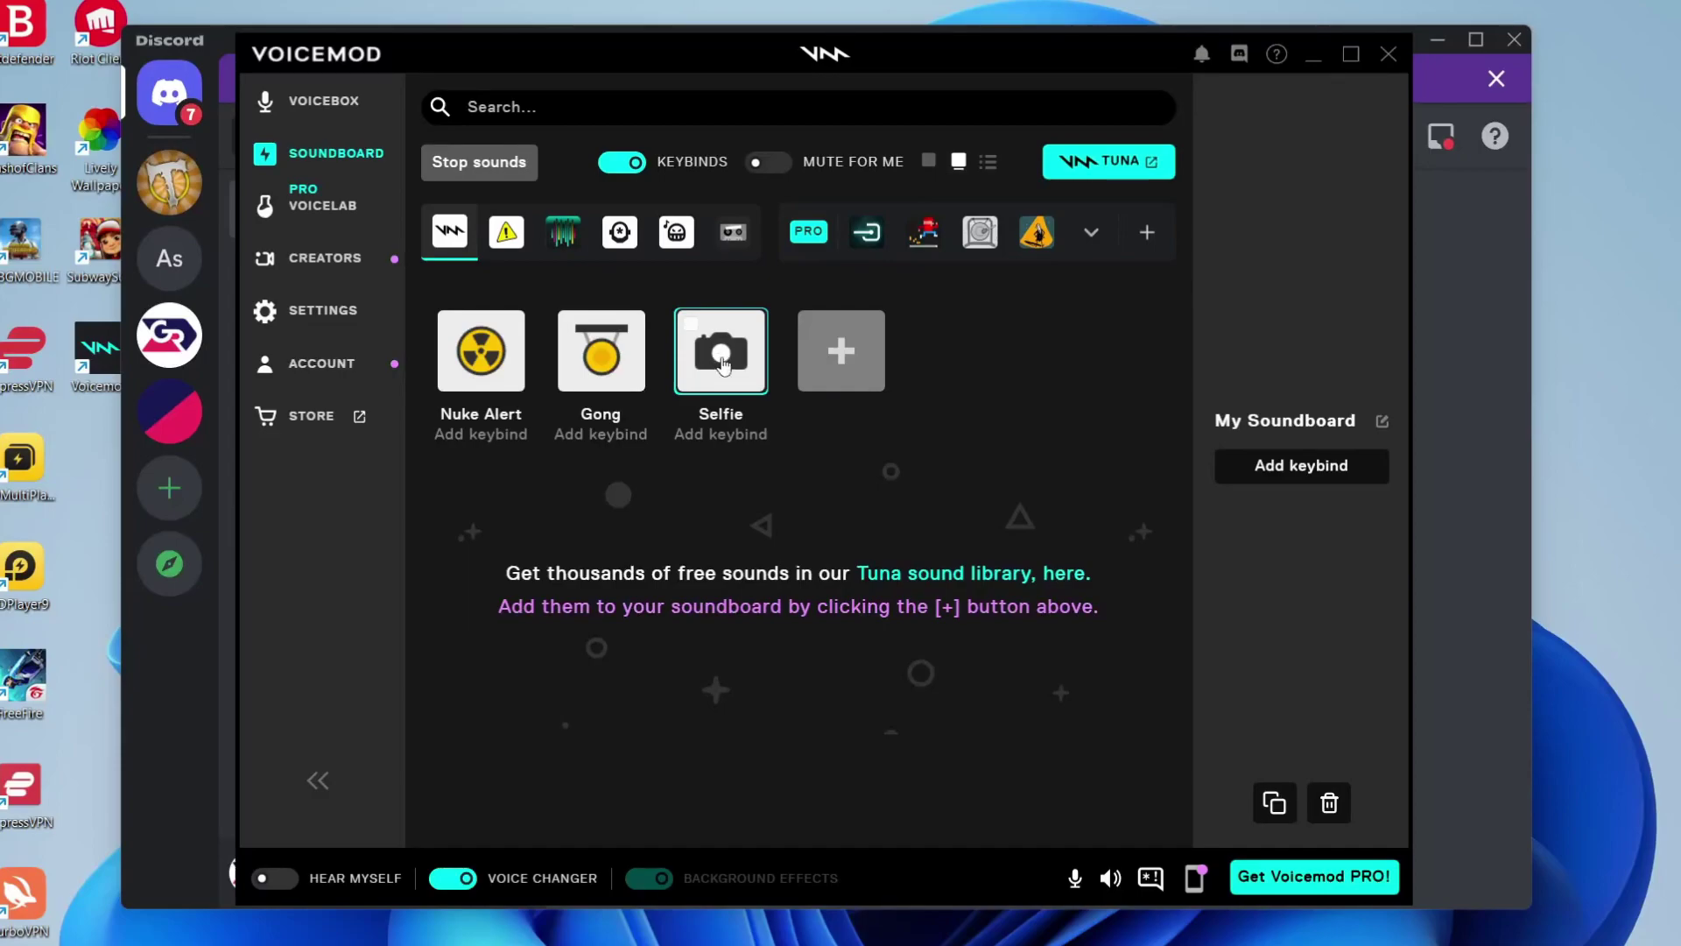
{"action": "left_click", "coordinate": [493, 178]}
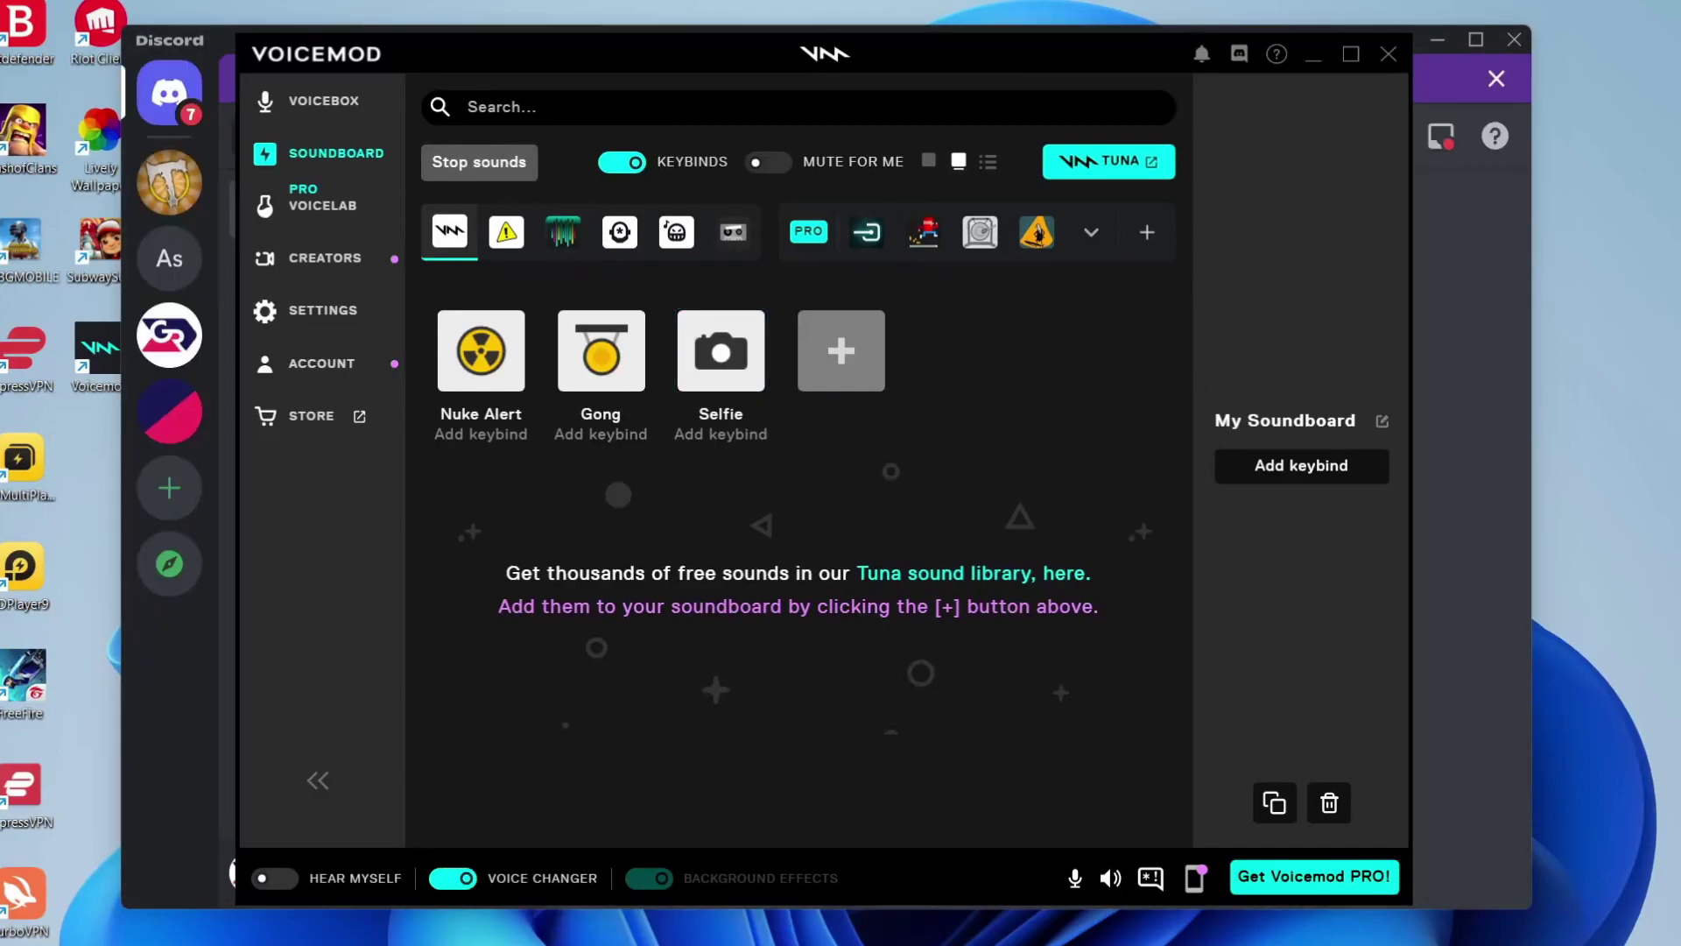
{"action": "left_click", "coordinate": [1476, 545]}
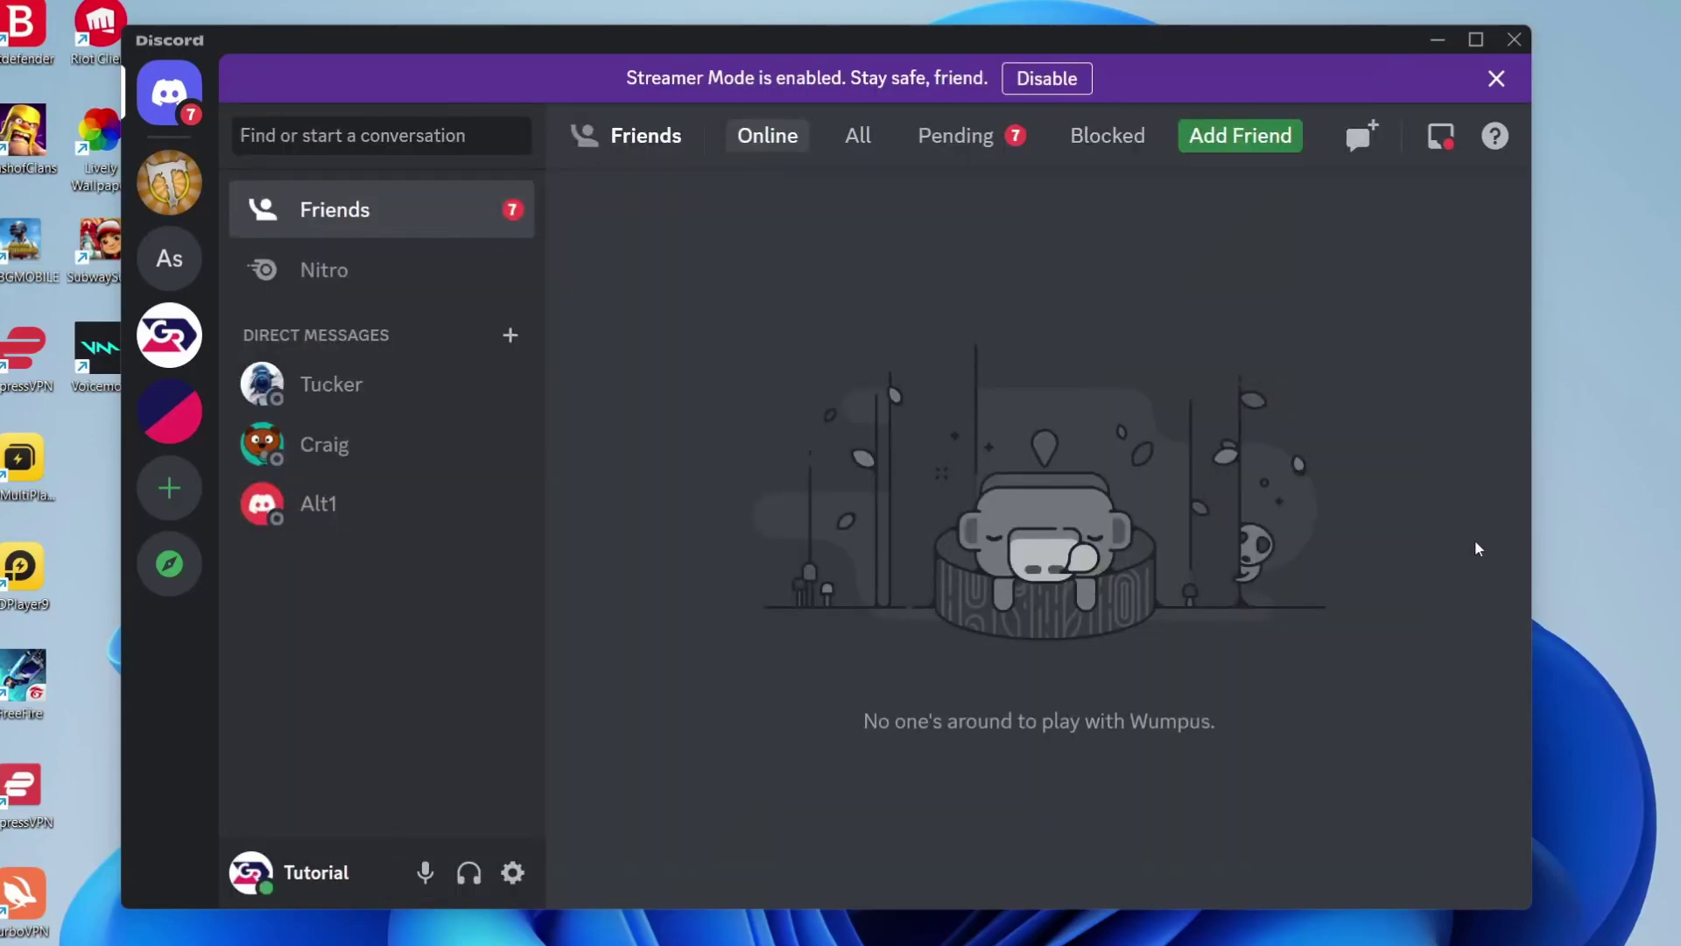